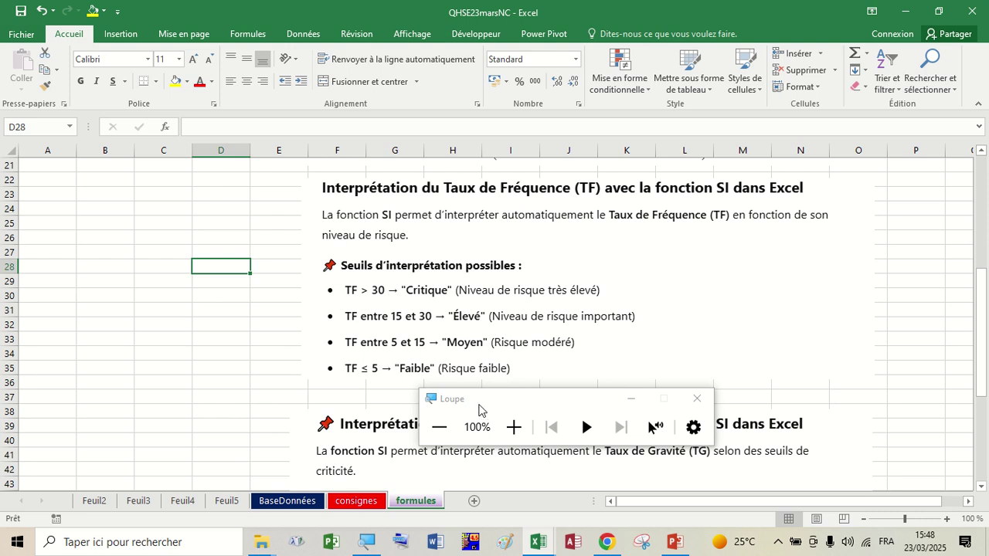
Step: On the BaseDonnées sheet, start an SI formula in the first OBS TF cell with G2 as the tested cell
left_click(514, 427)
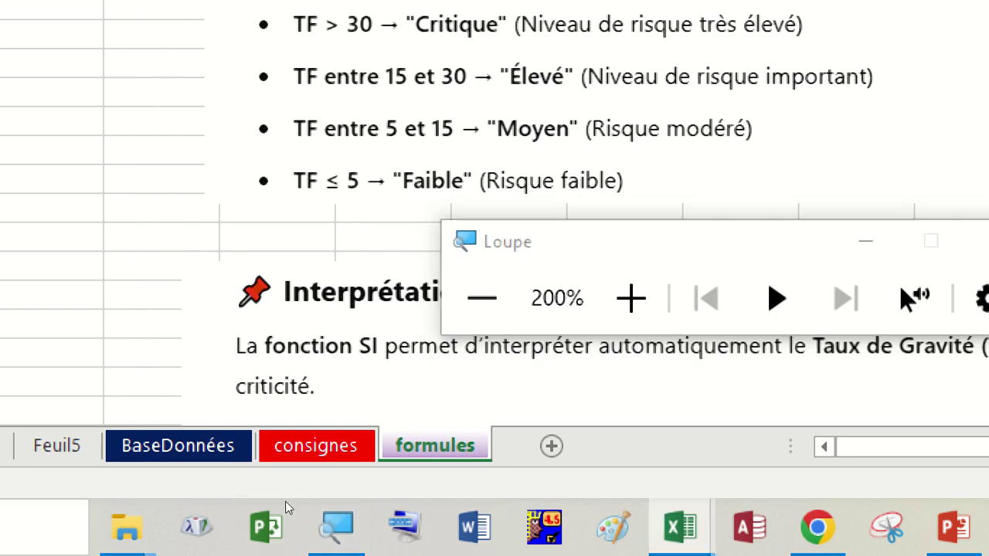
left_click(177, 445)
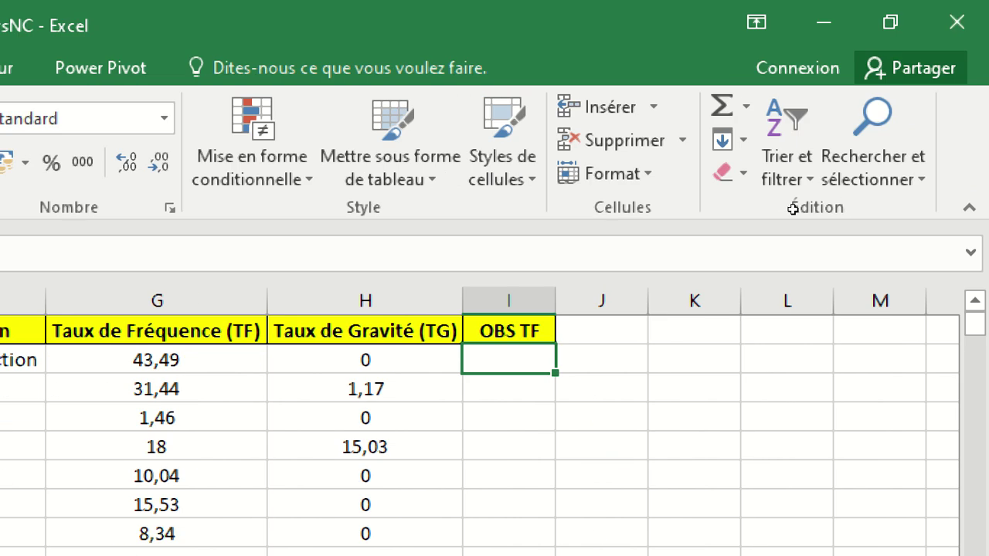
type("+")
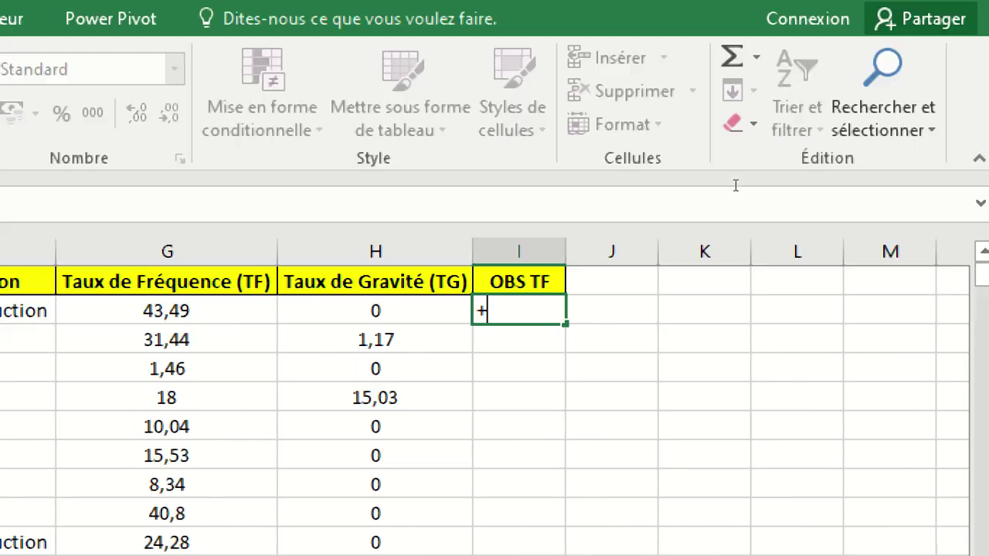
key("BackSpace")
type("=SI")
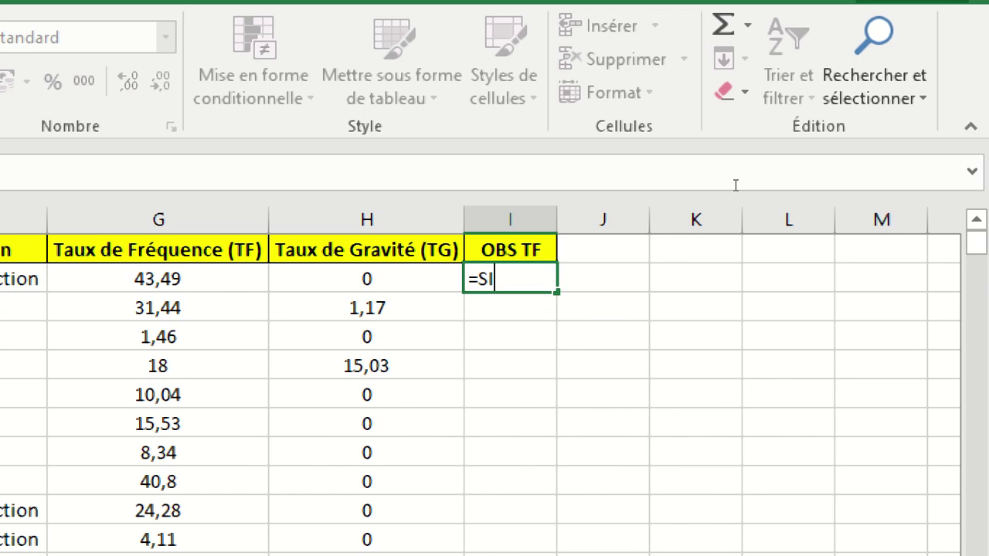
key("BackSpace")
type("I")
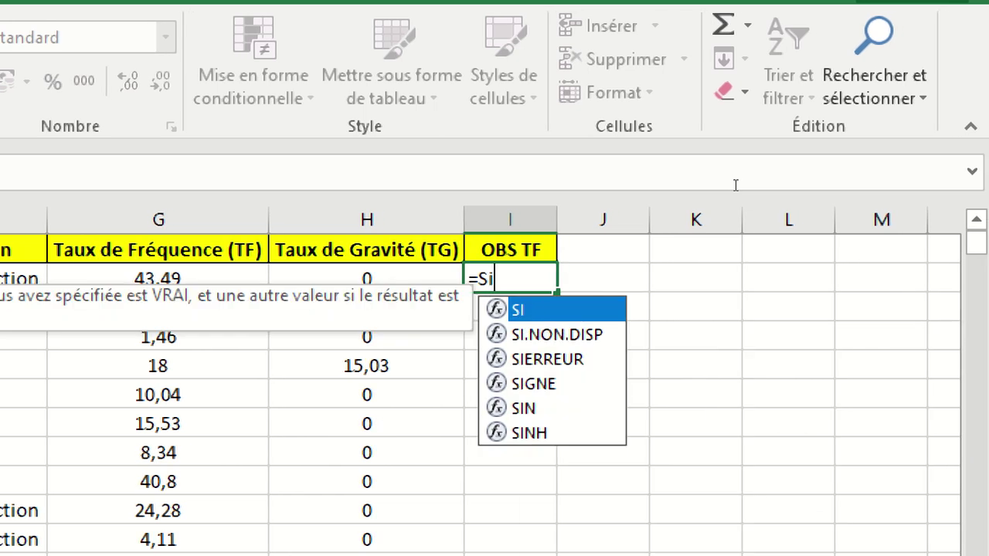
type("(")
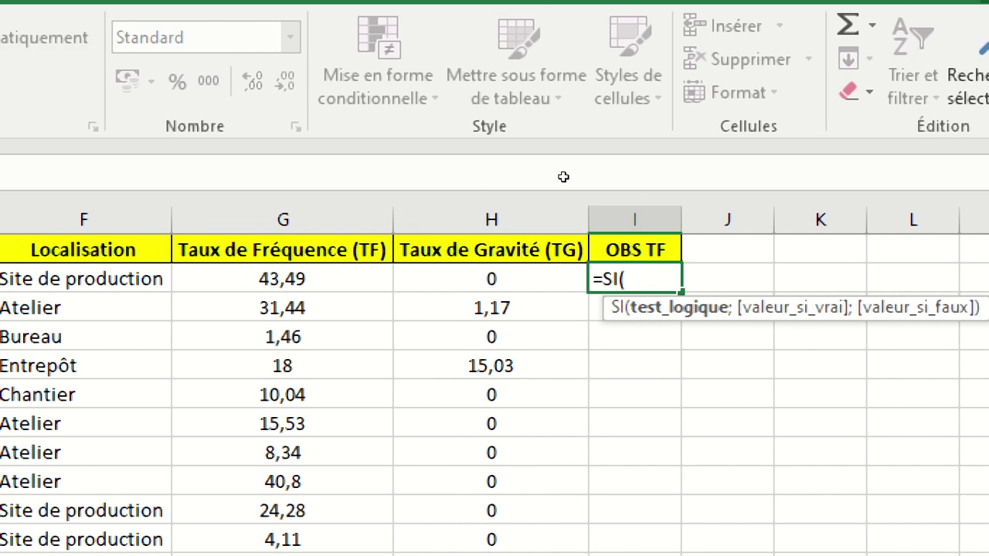
key("Left")
key("Left")
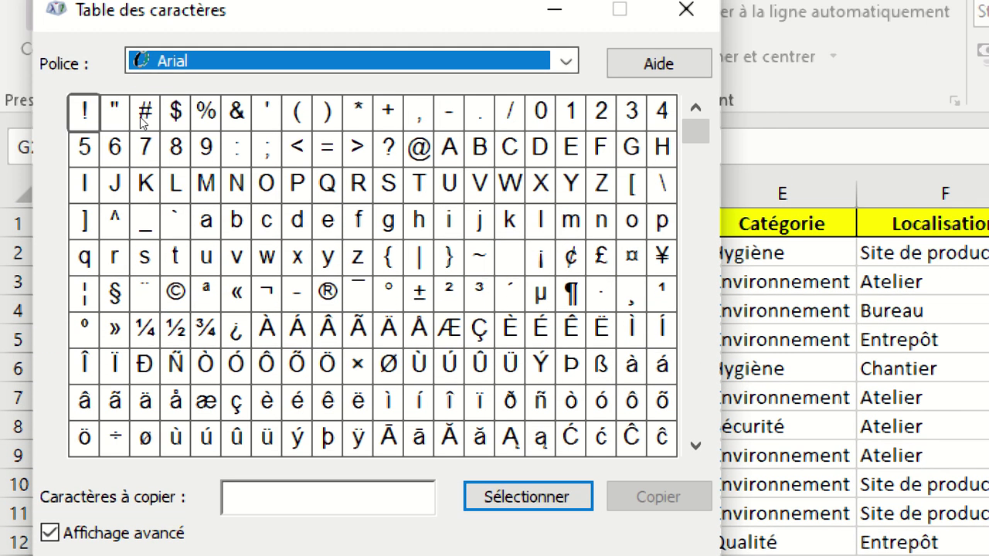
Step: Copy the < character from the character map and insert it after G2 in the formula
left_click(267, 148)
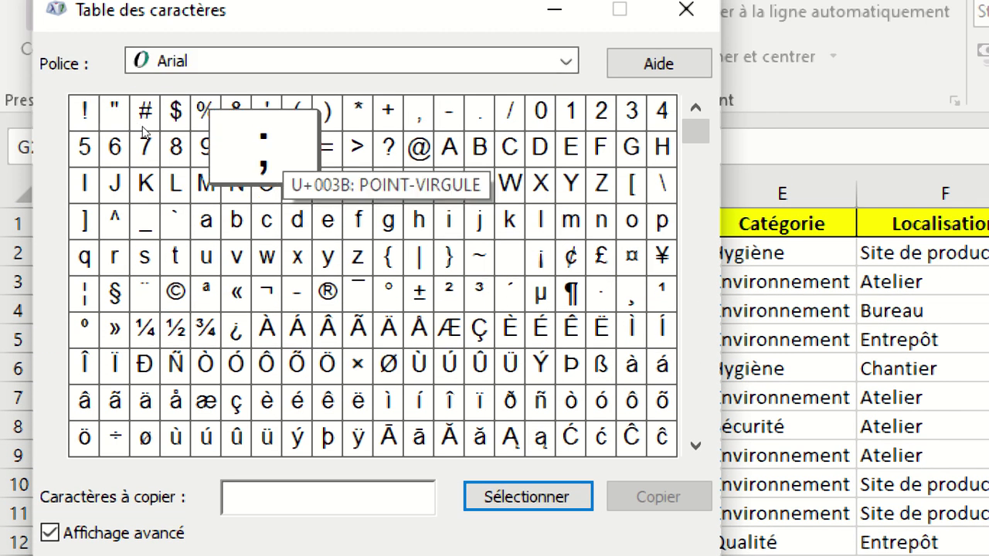
left_click(328, 147)
left_click(388, 148)
left_click(298, 147)
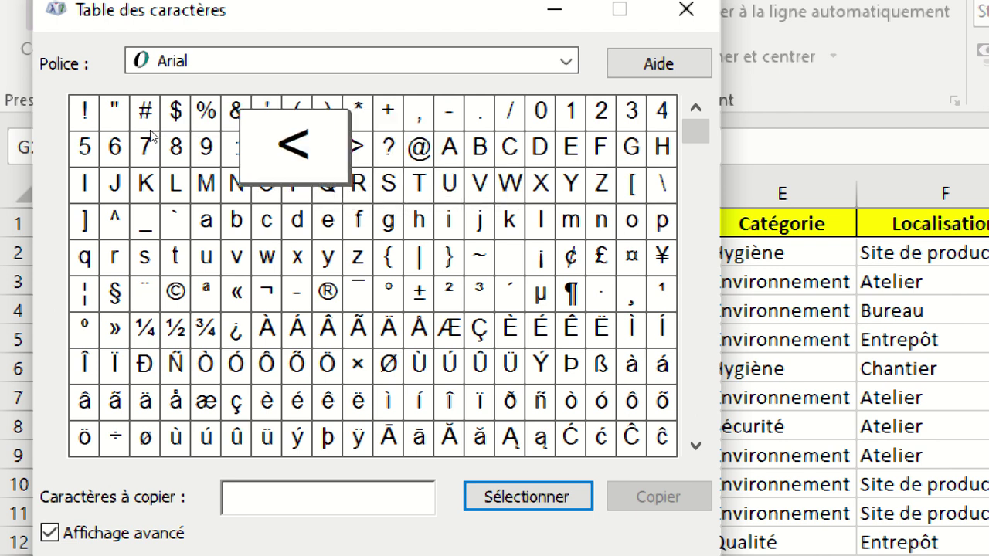
left_click(529, 495)
left_click(659, 495)
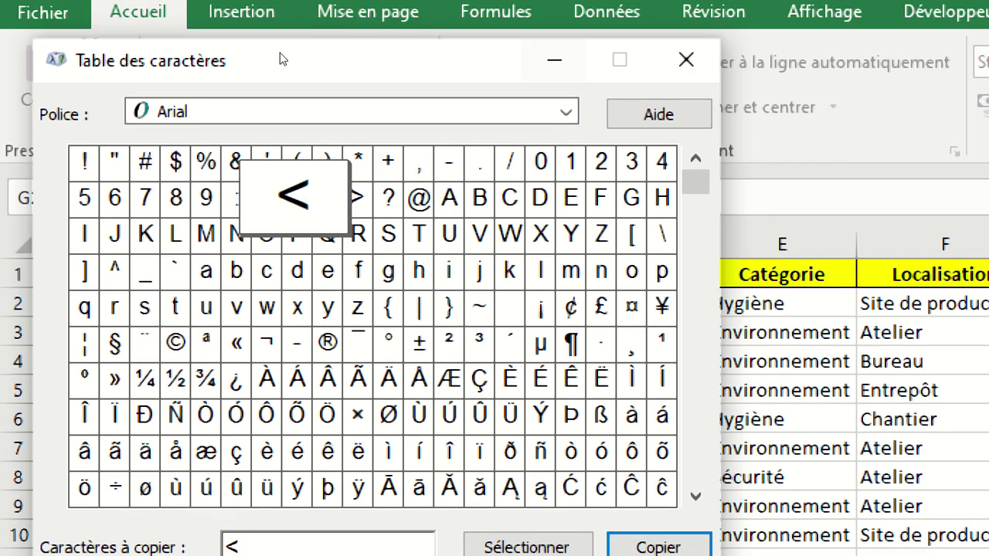
left_click(554, 59)
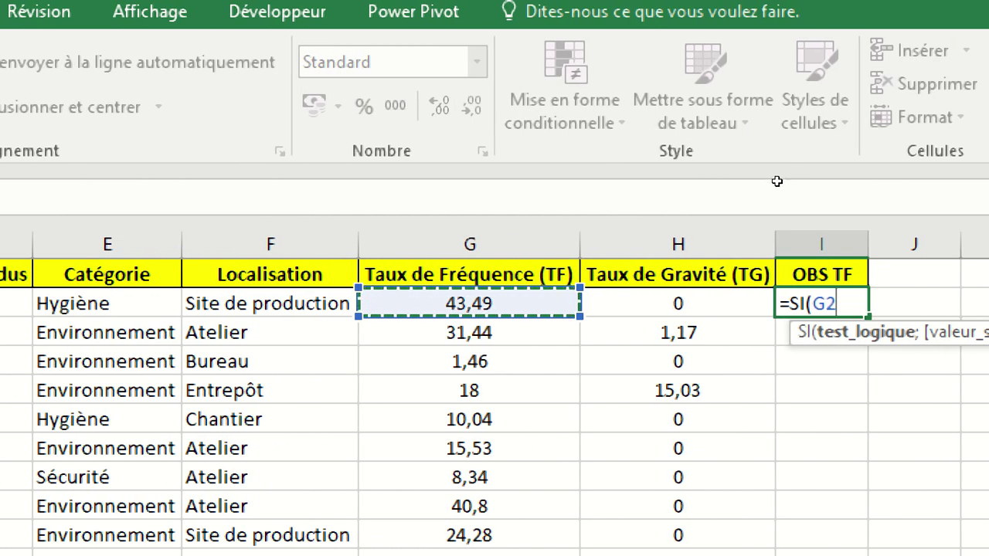
key("ctrl+v")
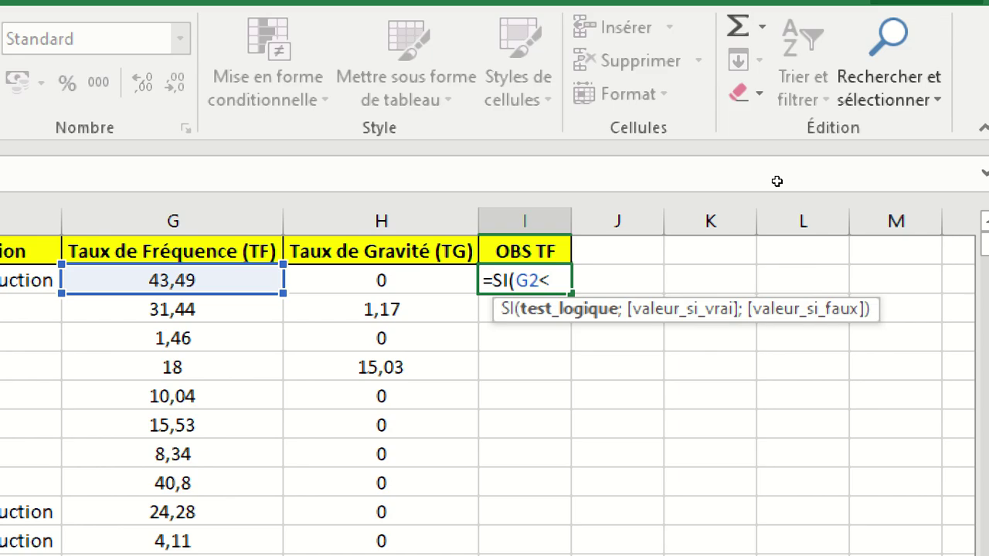
Step: Complete the first test as G2<=5 with "Faible" as its true value, followed by a semicolon separator
type("=")
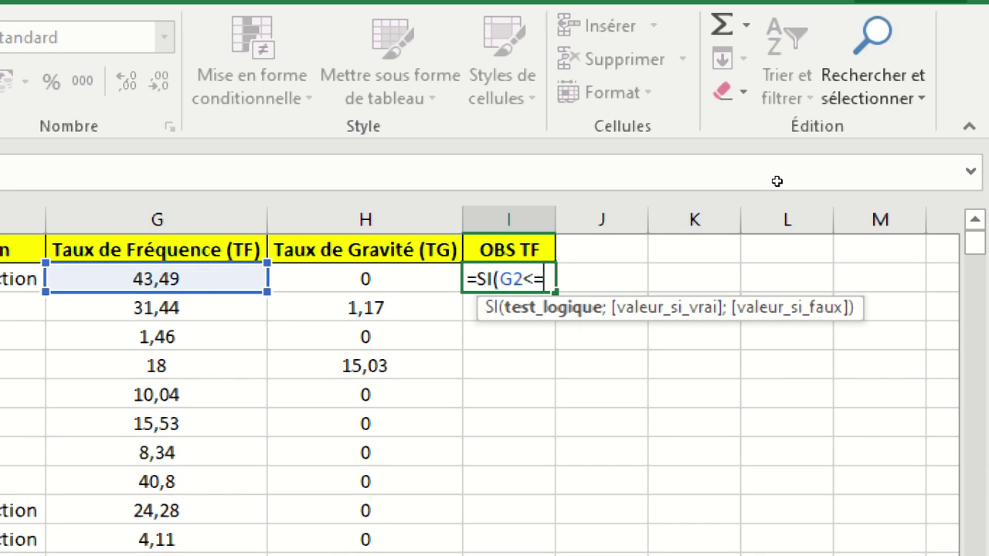
type("5;\"")
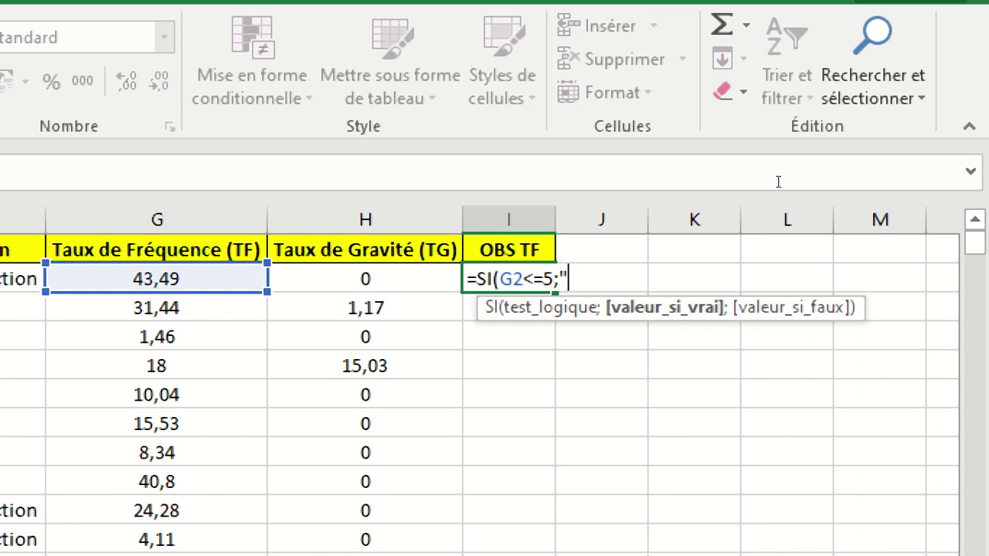
type("Faible\",")
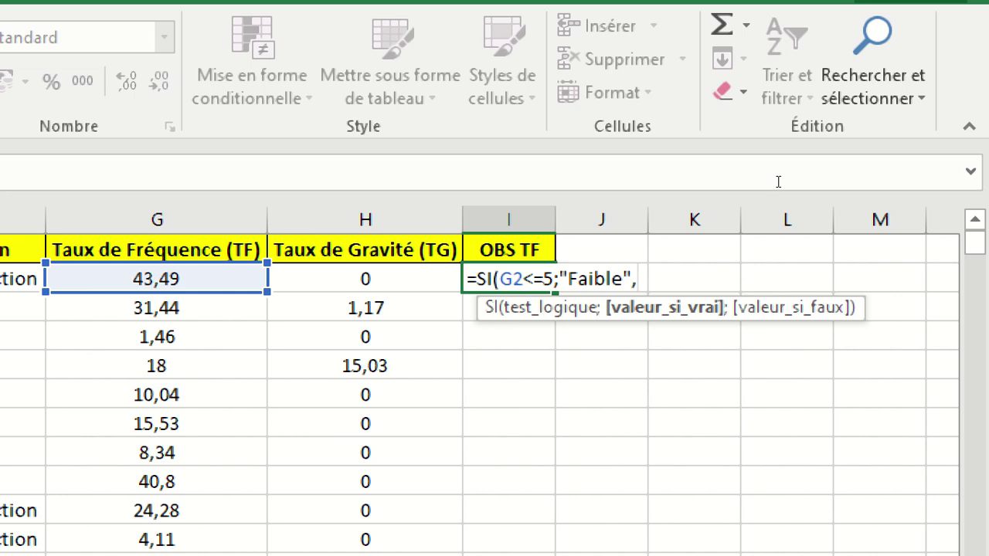
key("BackSpace")
type(";")
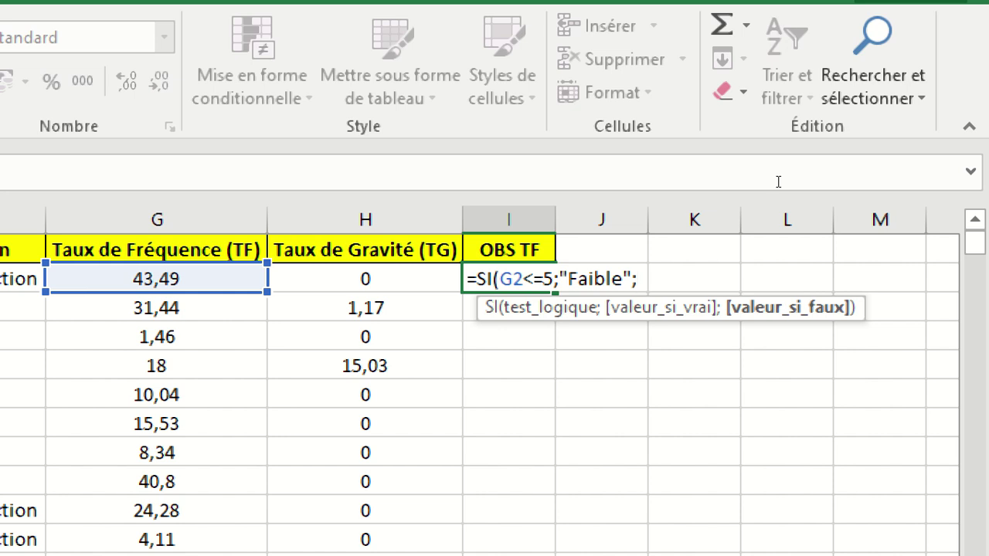
Step: Nest a second SI function as the false value, with the test G2<15 followed by a semicolon
type("Si")
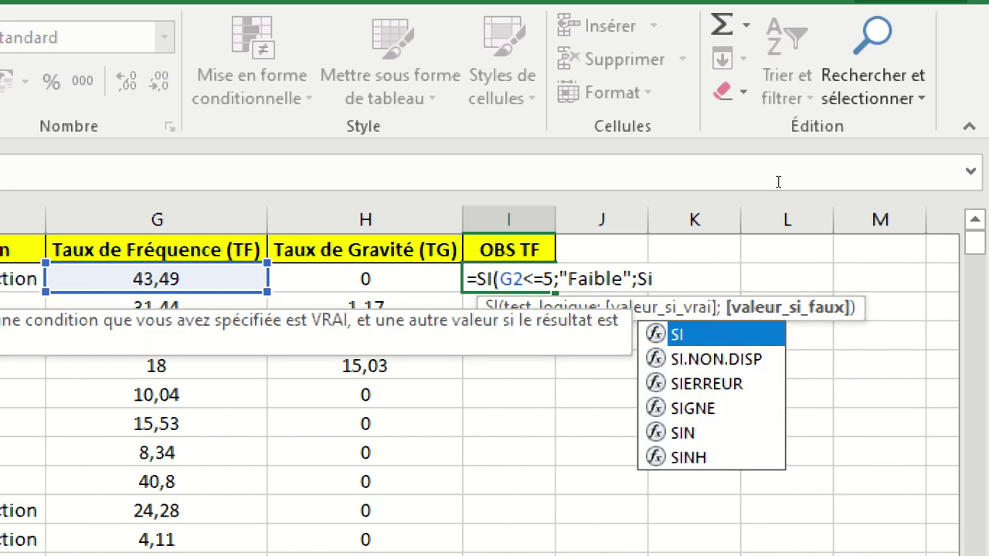
type("(")
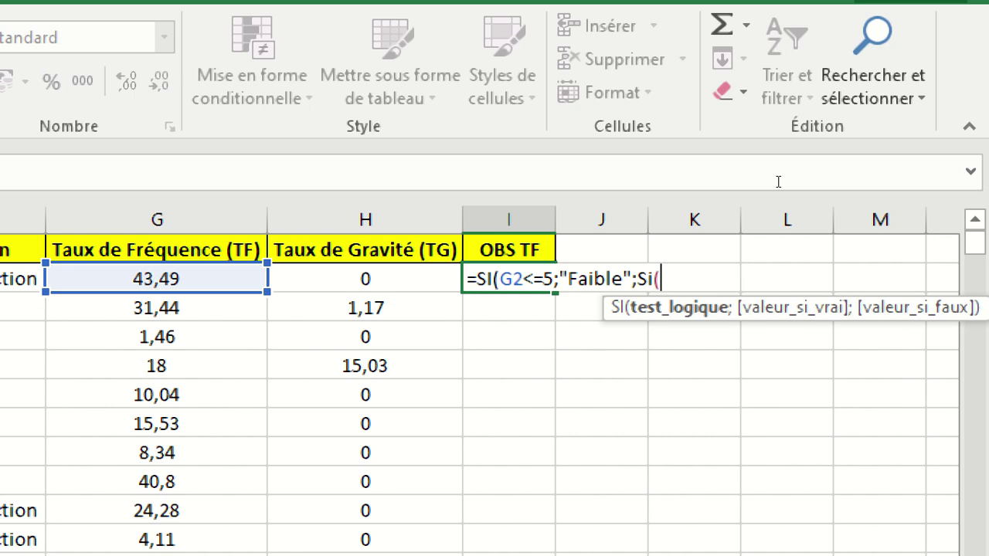
key("Left")
key("Left")
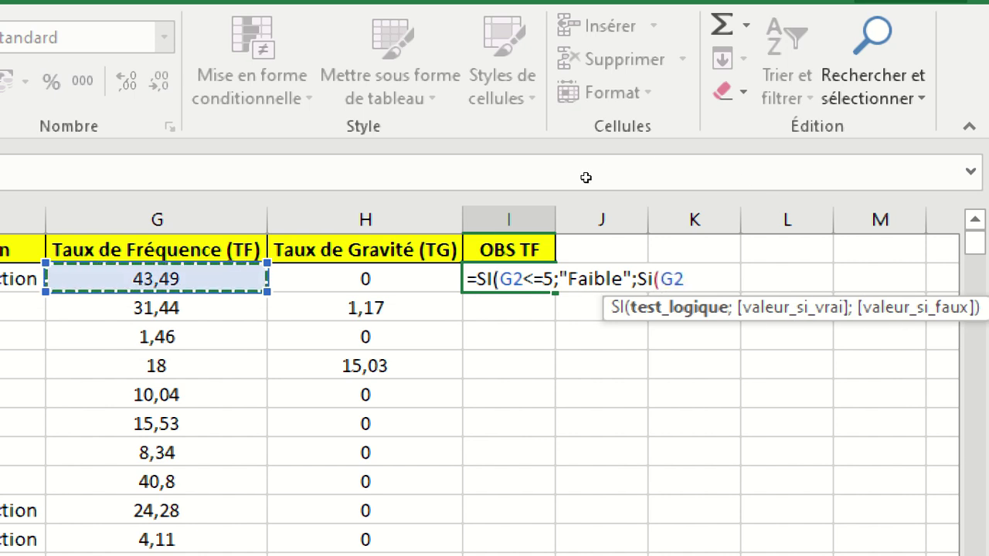
type("<")
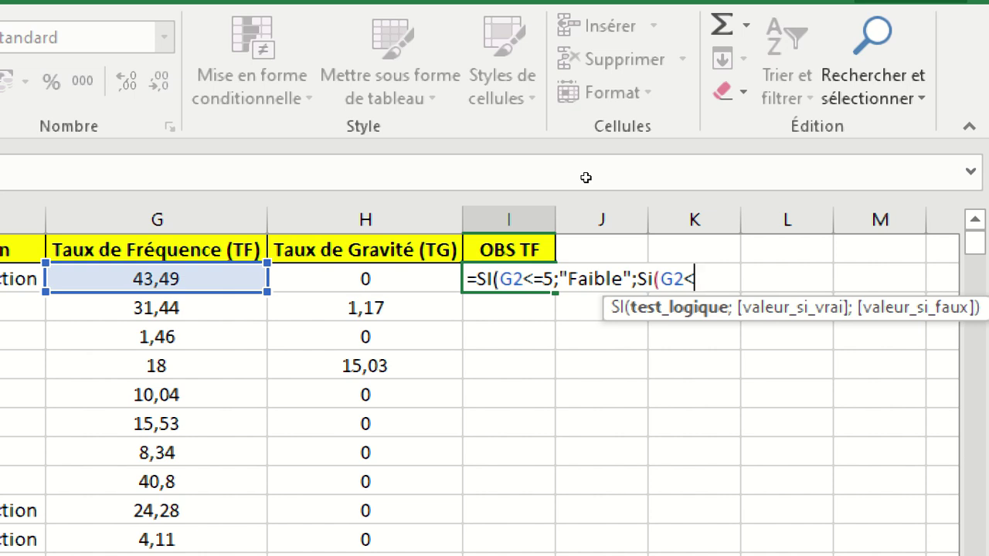
type("15.")
key("BackSpace")
type(";")
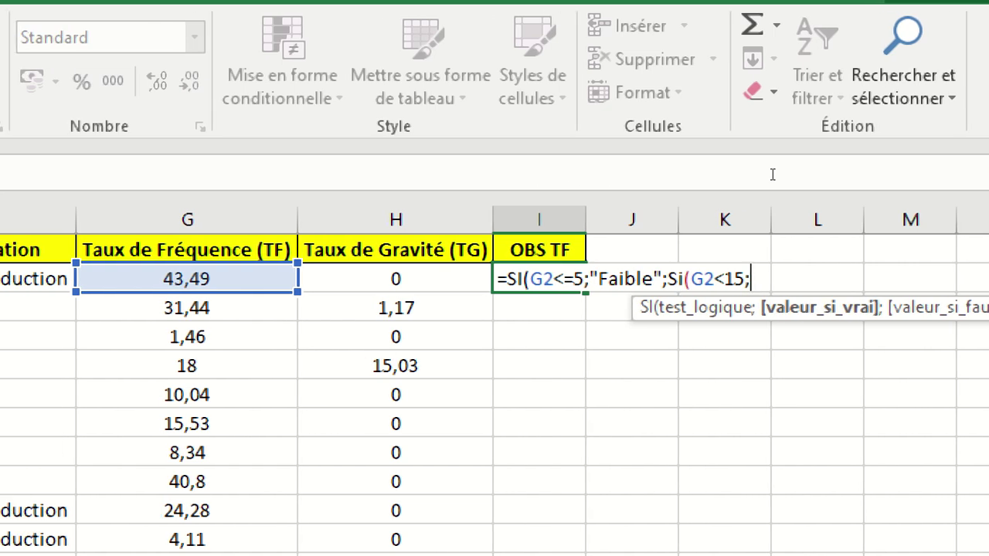
Step: Copy the quoted text "Faible" within the formula and paste it as the second SI's true value
left_click_drag(590, 279, 636, 279)
key("shift+Right")
key("shift+Right")
key("shift+Right")
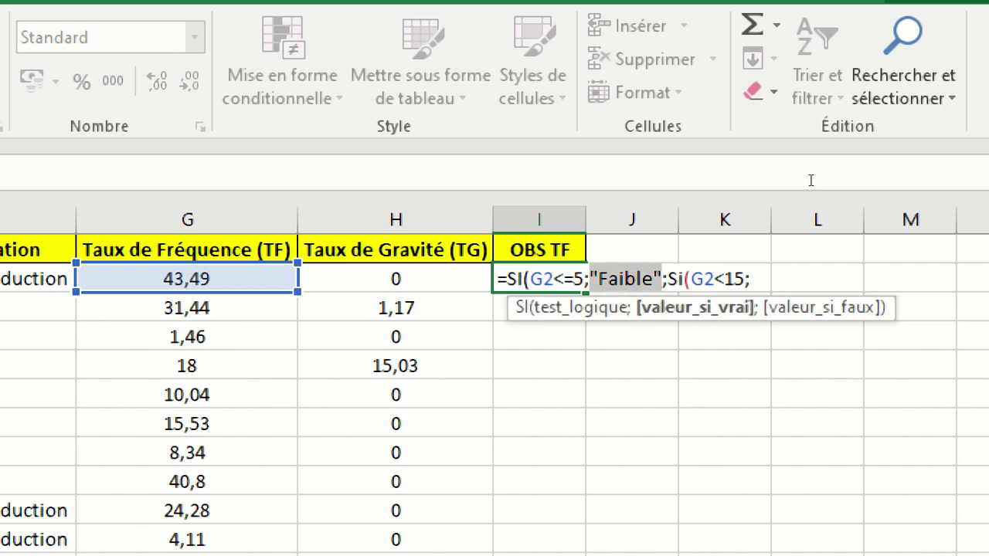
key("End")
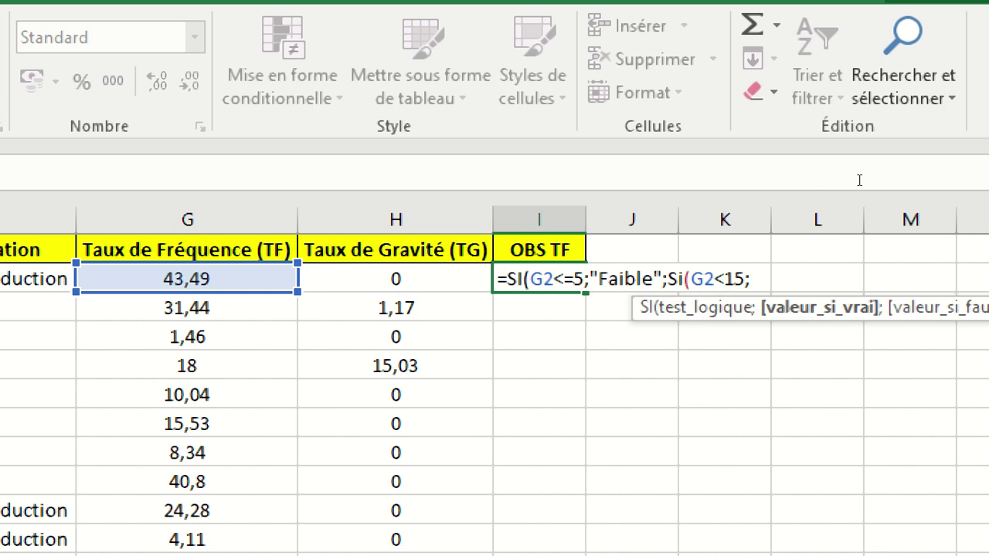
key("ctrl+v")
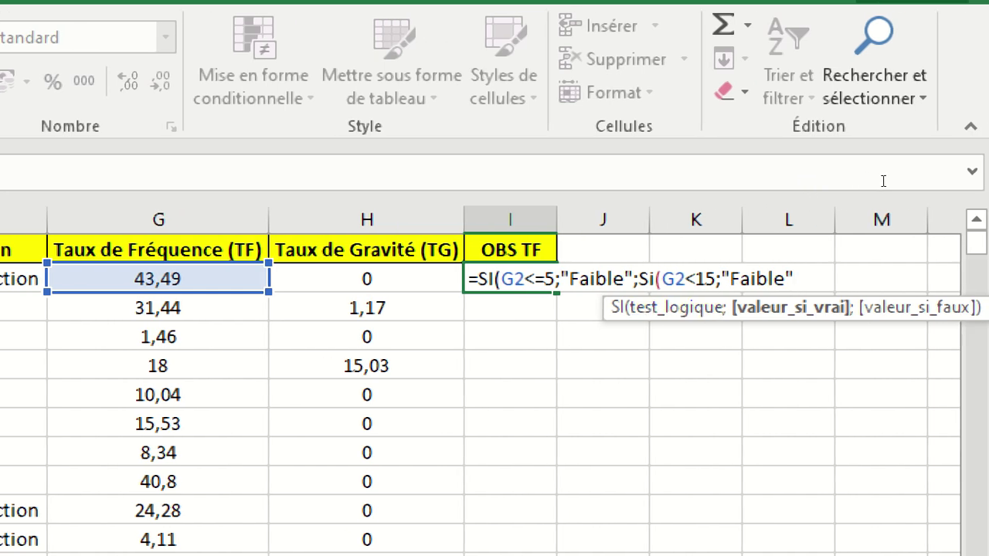
Step: Replace the word inside the pasted quotation marks with Moyen
key("Left")
key("BackSpace")
key("BackSpace")
key("BackSpace")
key("BackSpace")
key("BackSpace")
key("BackSpace")
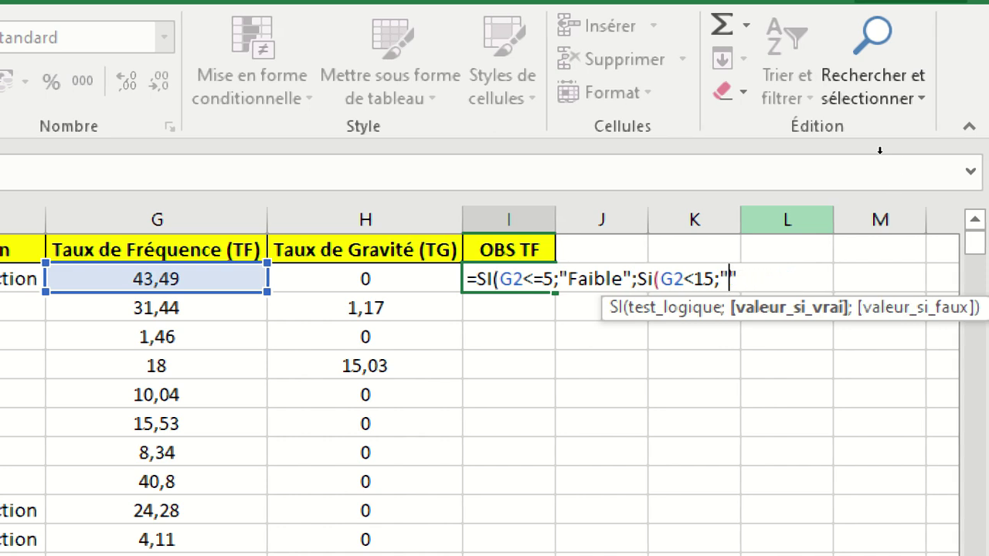
type("m")
key("BackSpace")
type("Moyen")
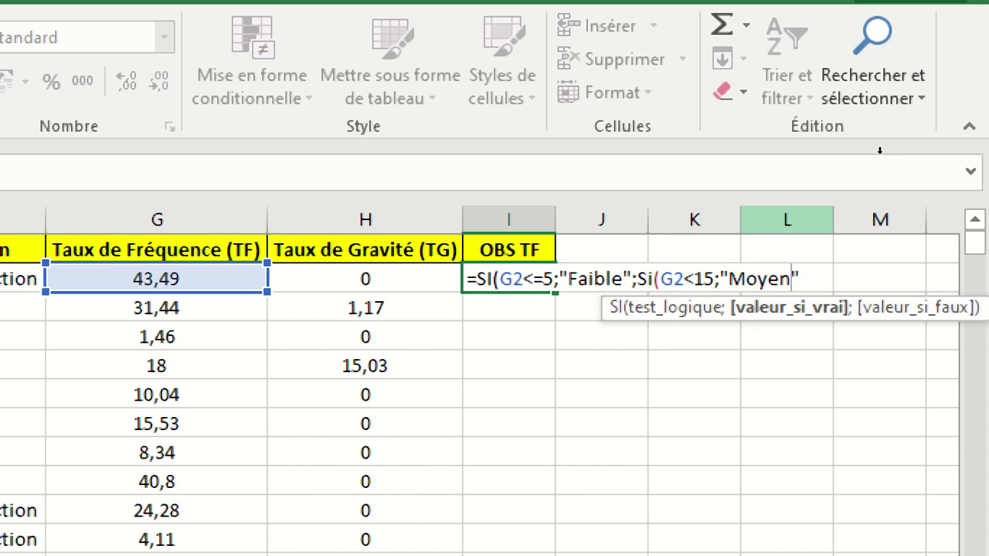
Step: Nest a third SI function after "Moyen" with G2 as its tested cell
key("Right")
type(",")
key("BackSpace")
type(";Si")
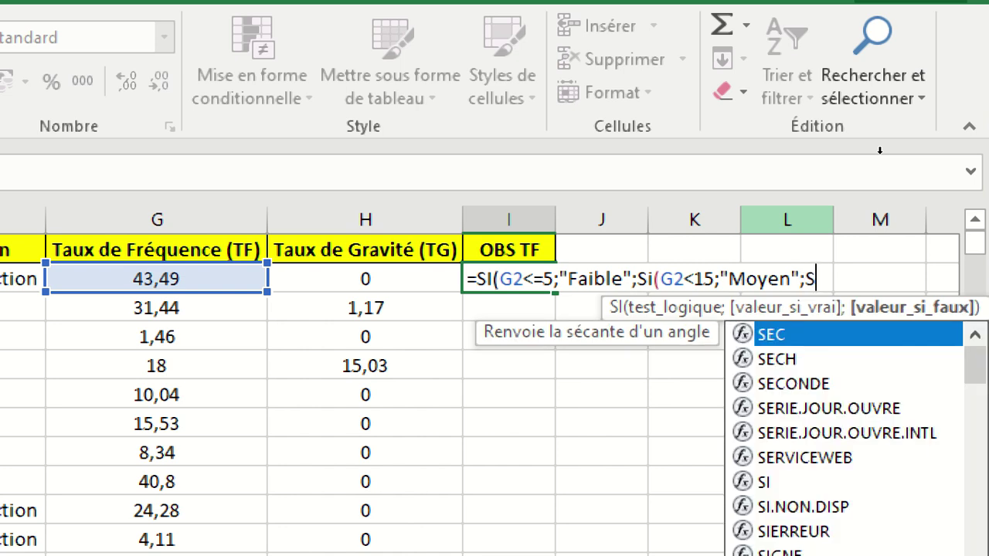
type("-")
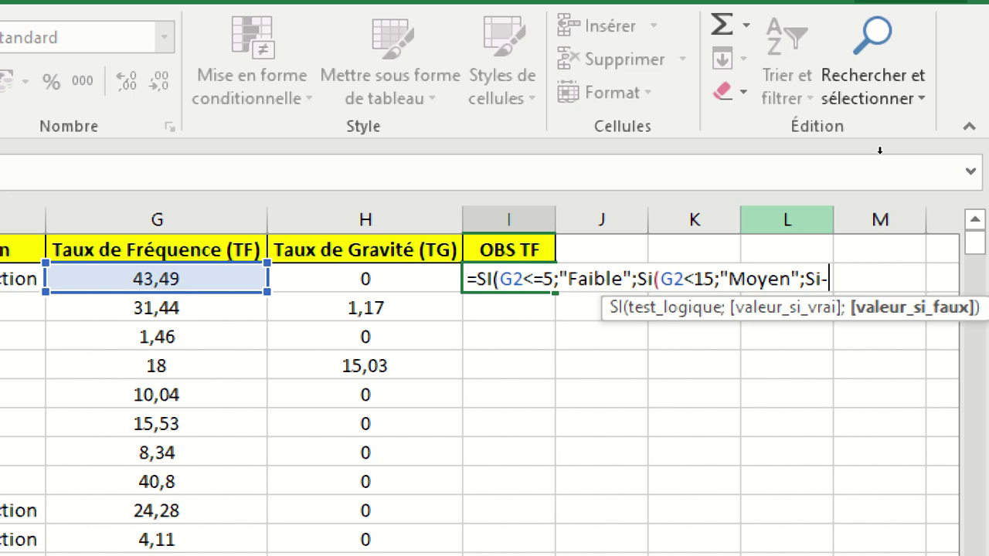
key("BackSpace")
type("-")
key("BackSpace")
type("(")
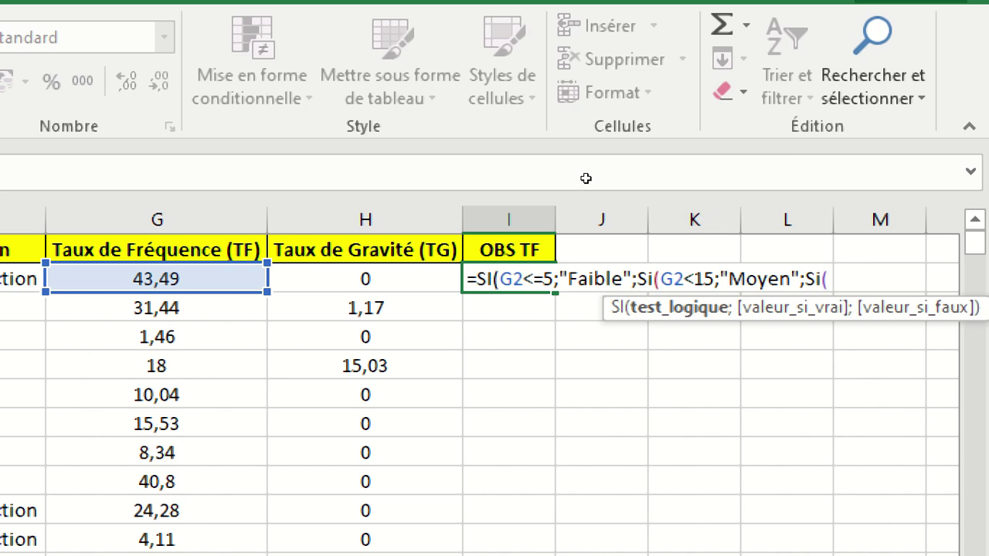
key("Left")
key("Left")
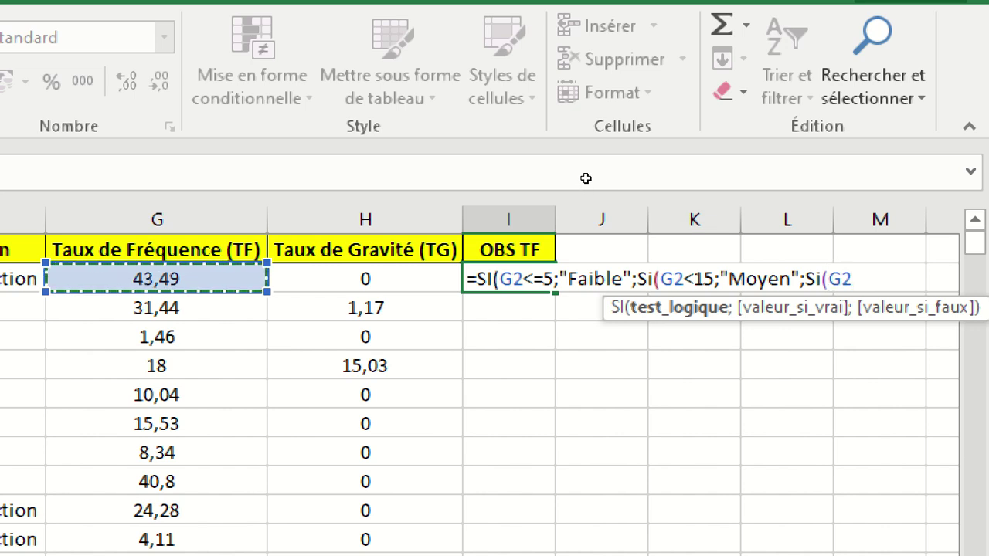
type("\"Faible\"")
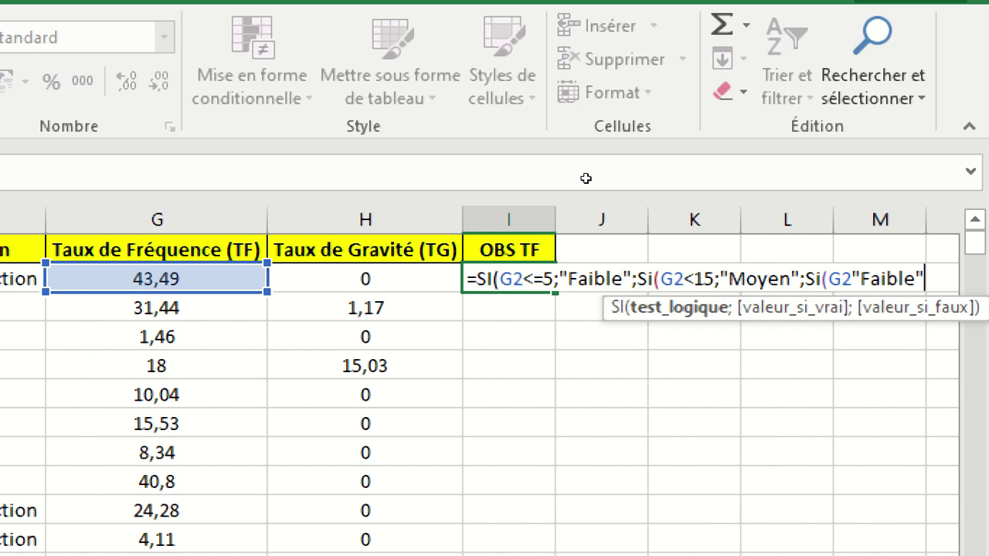
key("BackSpace")
key("BackSpace")
key("BackSpace")
key("BackSpace")
key("BackSpace")
key("BackSpace")
key("BackSpace")
key("BackSpace")
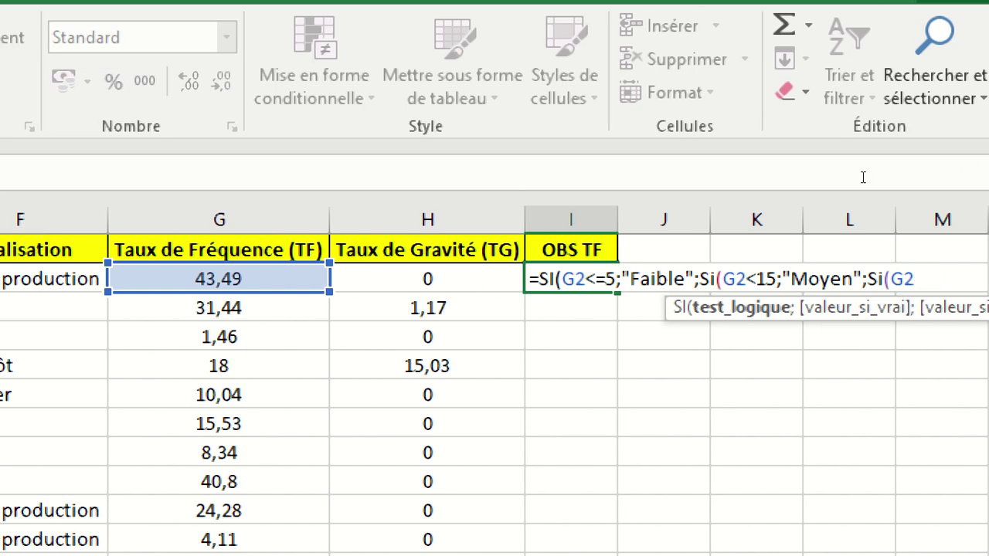
Step: Complete the third SI's test as G2<30, followed by a semicolon separator
key("shift+Right")
key("End")
type("<")
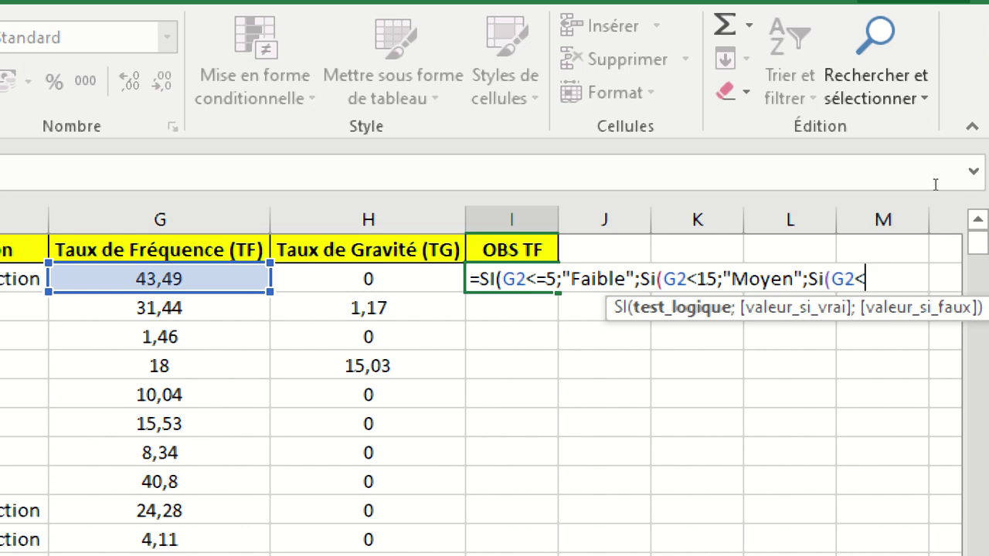
type("30")
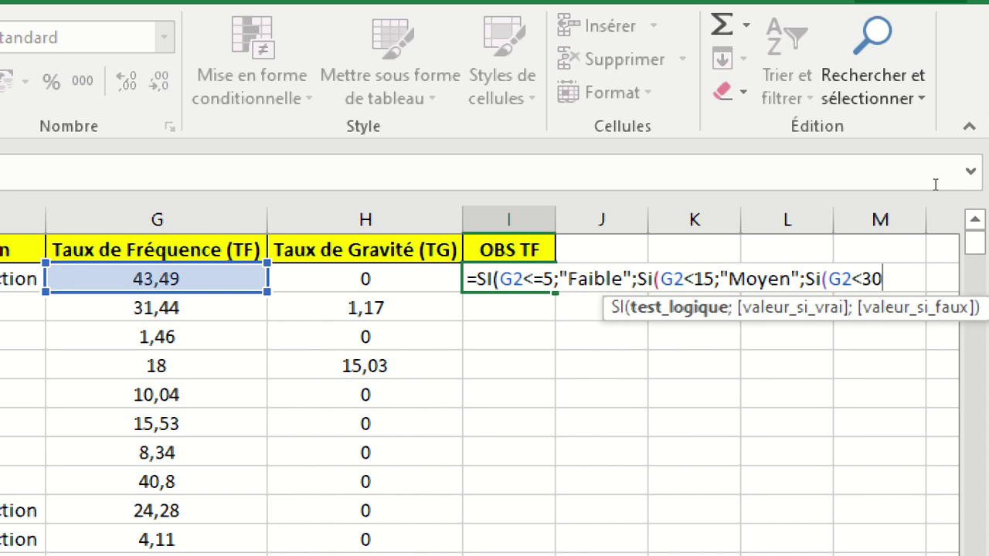
type("?")
key("BackSpace")
type(";")
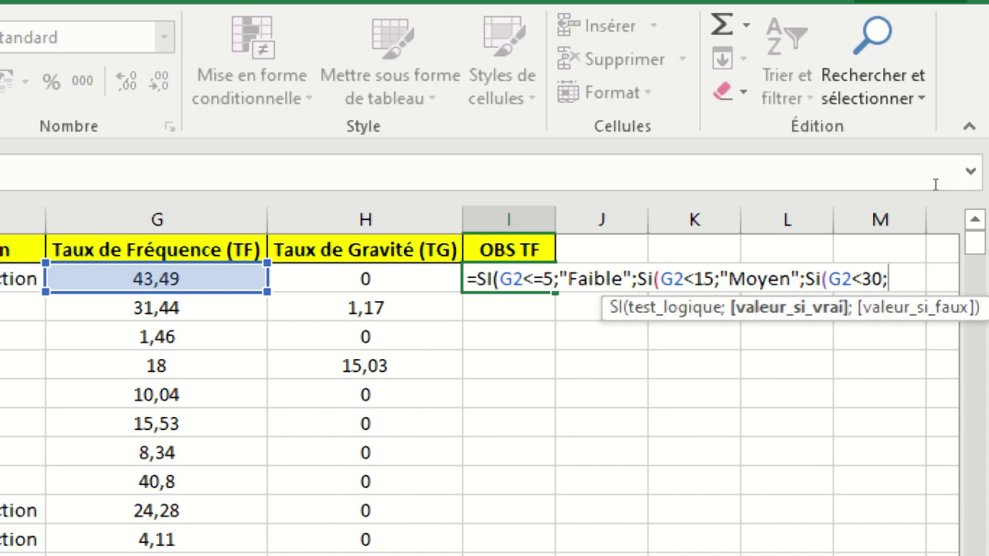
Step: Enter "Elevé" as the third SI's true value, followed by a semicolon separator
type("\"Elevé")
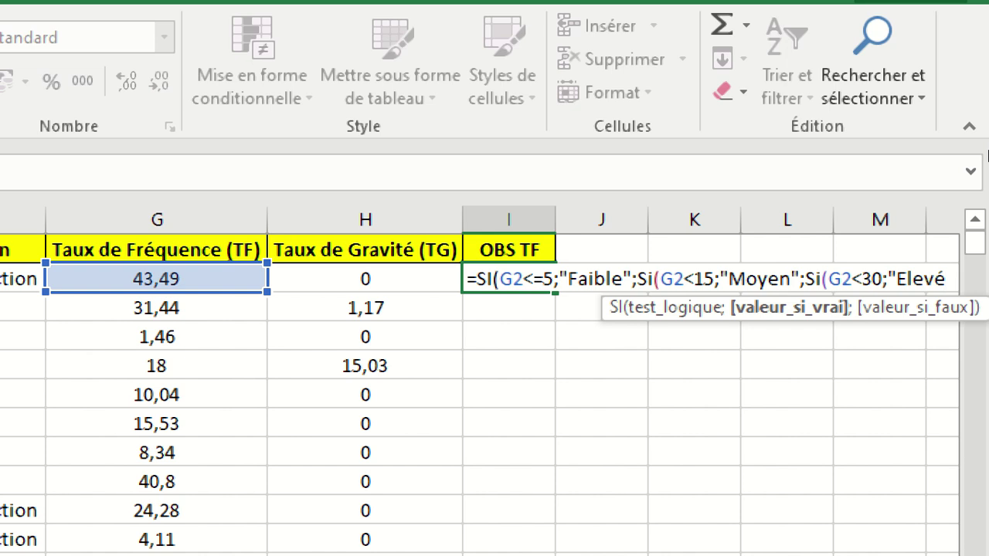
type("\";")
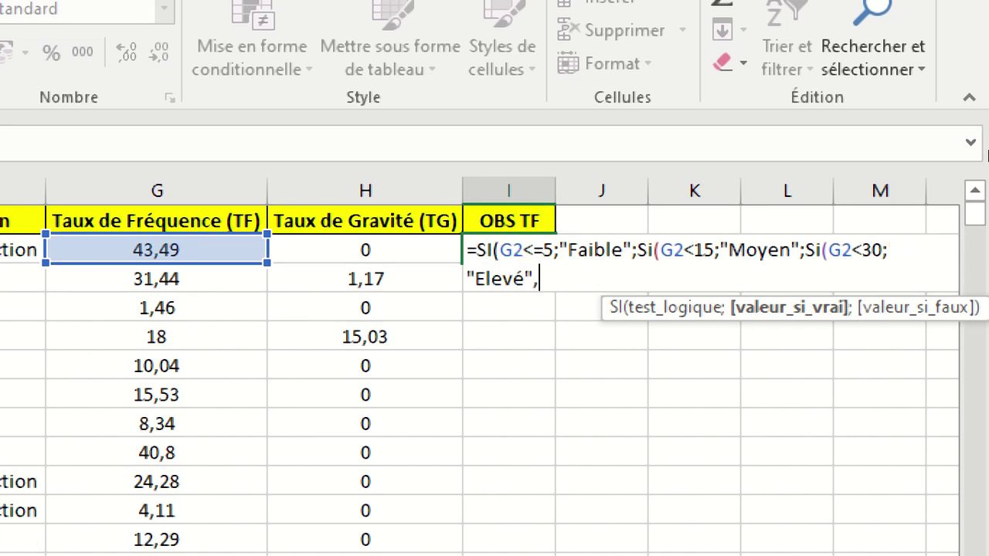
key("BackSpace")
type(";")
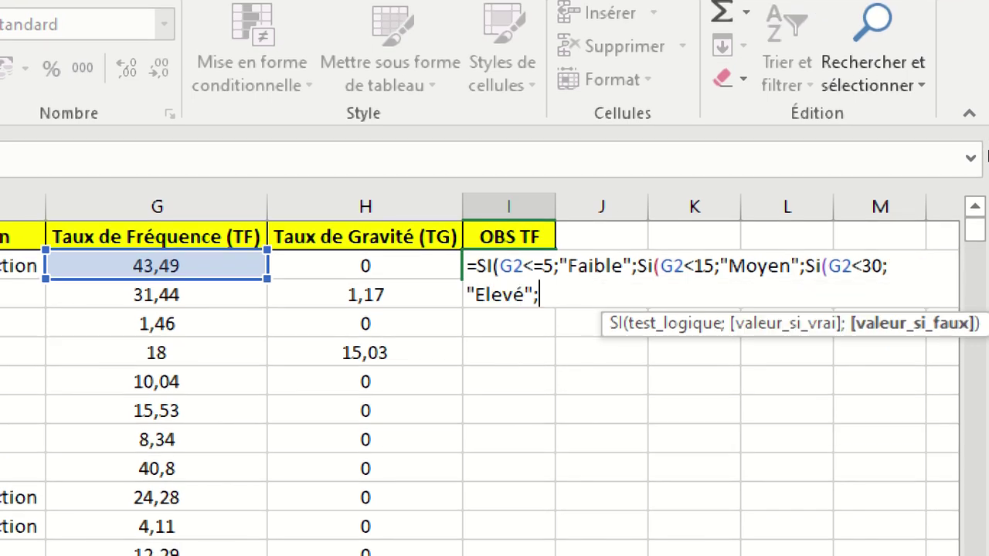
Step: Add "critique" as the third SI's false value, close all three parentheses and commit the formula in I2
type("\"")
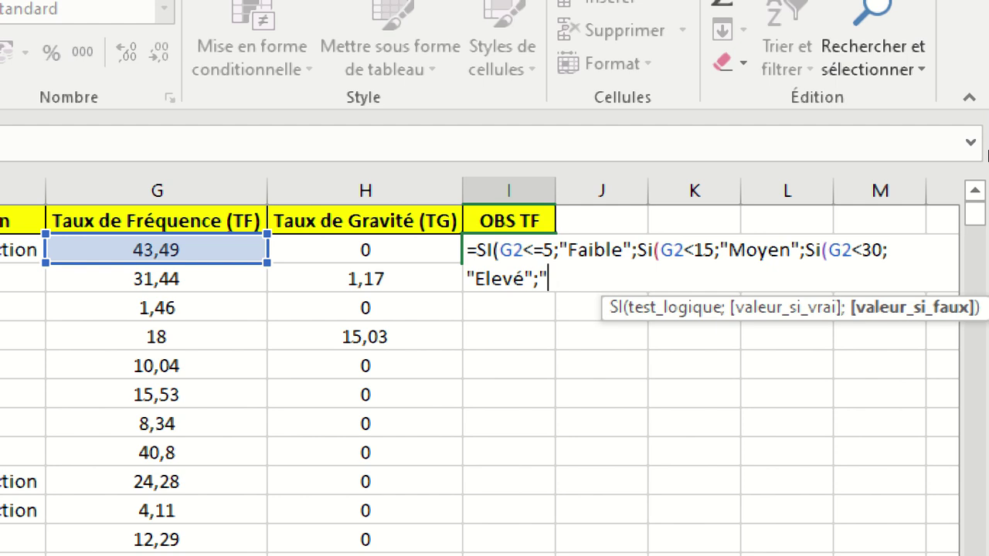
type("criti")
type("que\"")
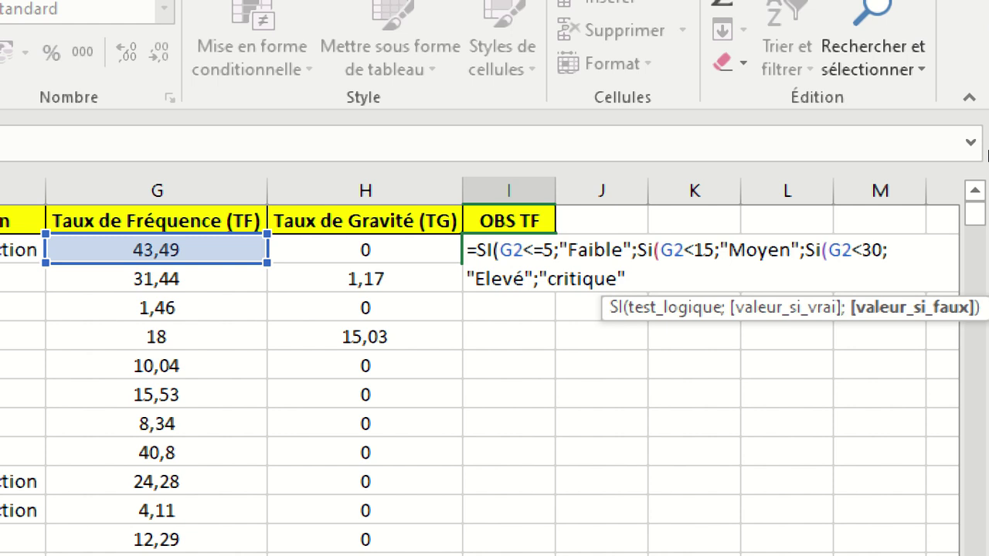
type(")))")
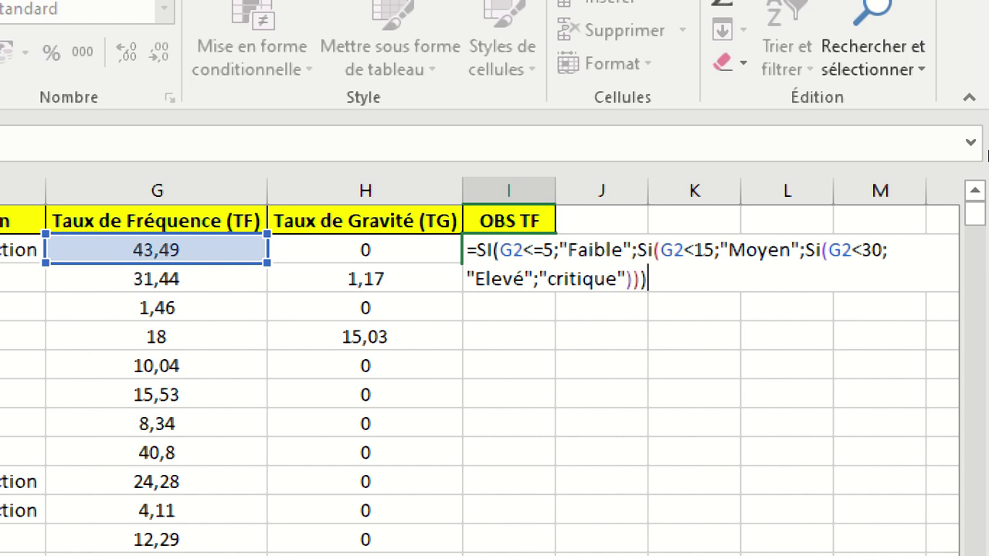
key("Return")
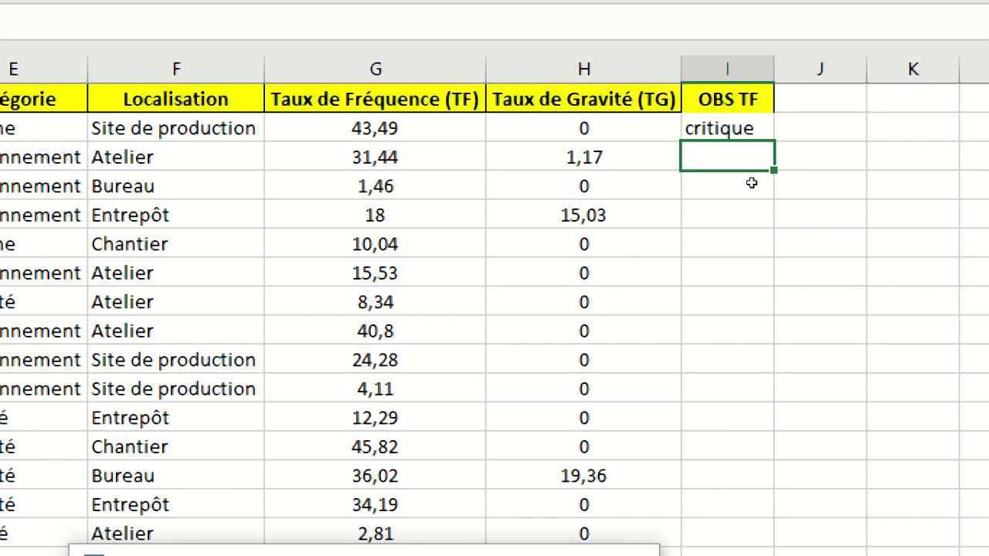
Step: Fill the SI formula from I2 down the whole OBS TF column and check the classifications against the rates
key("Up")
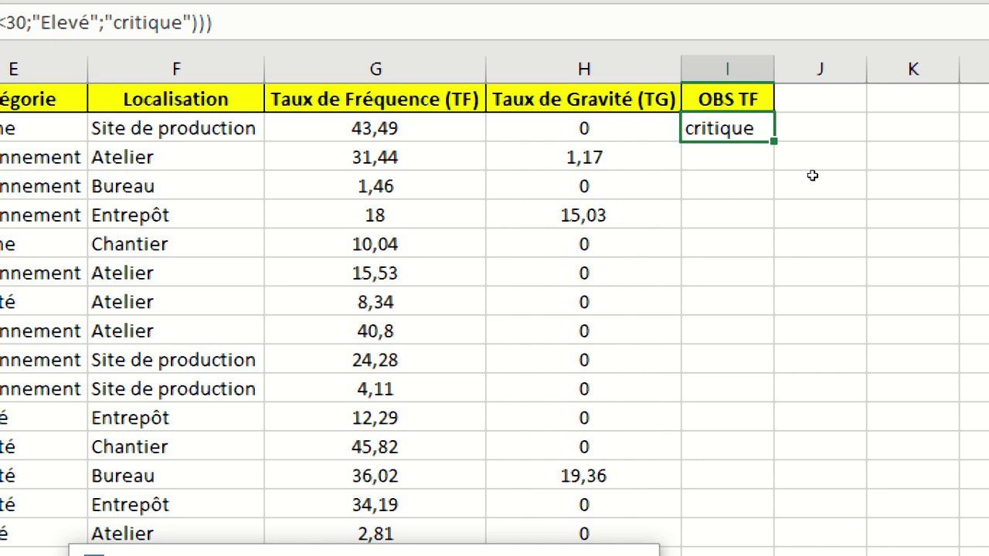
double_click(772, 189)
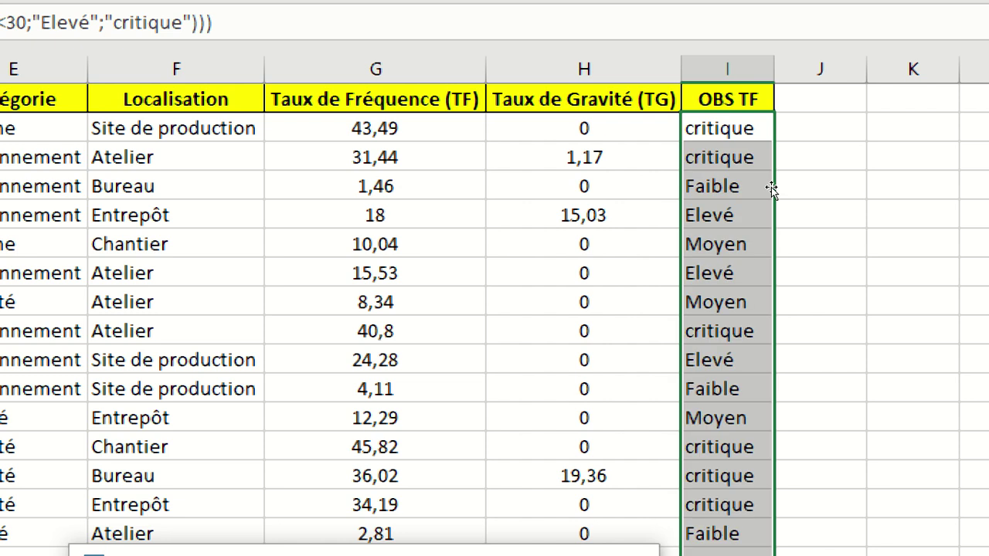
left_click(742, 198)
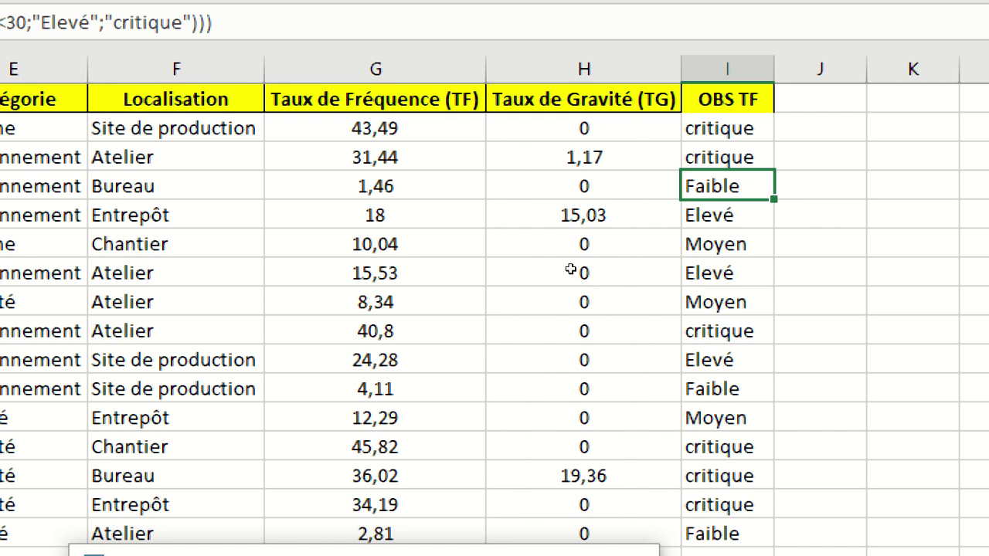
scroll(755, 272, "down", 3)
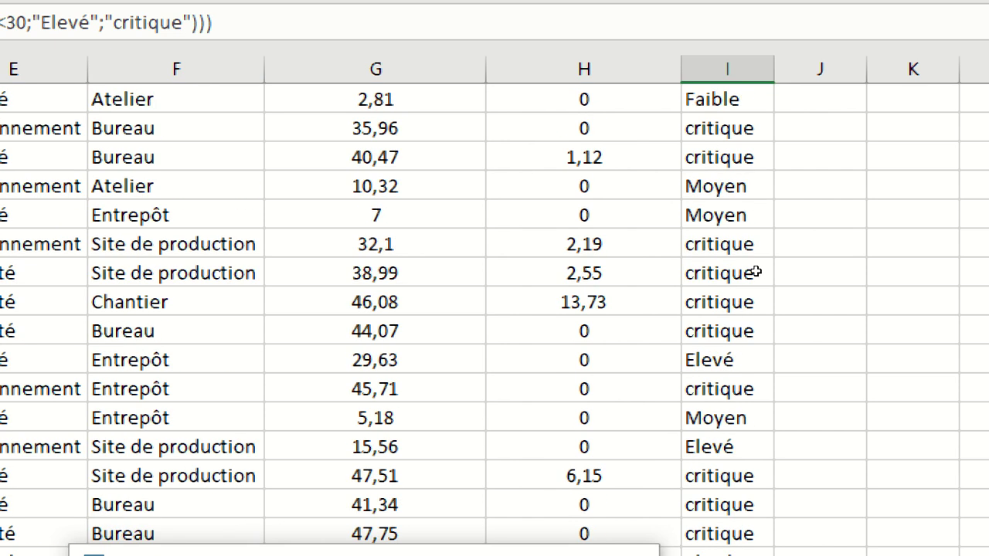
scroll(754, 270, "up", 5)
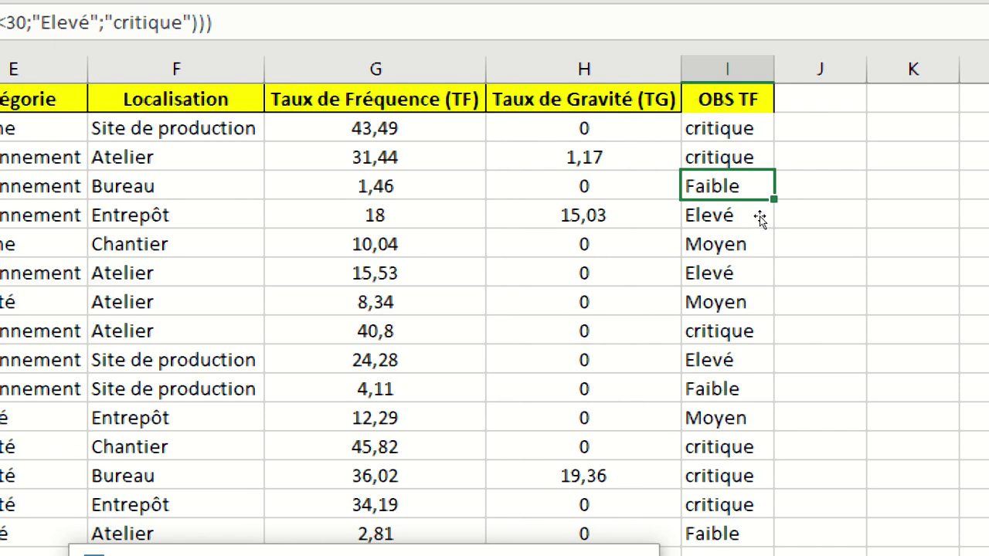
Step: Copy the entire nested SI formula as text from cell I2
key("Up")
key("Up")
key("F2")
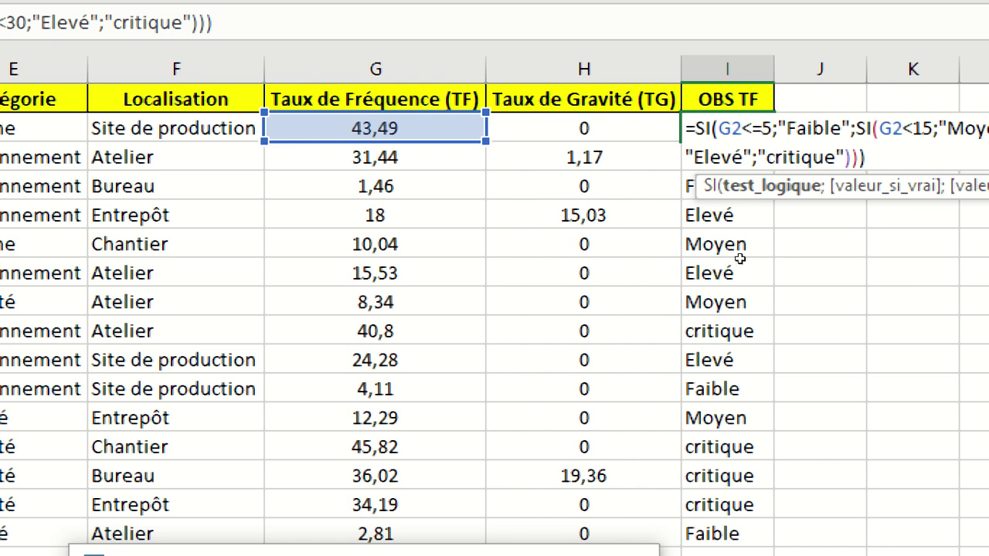
key("Escape")
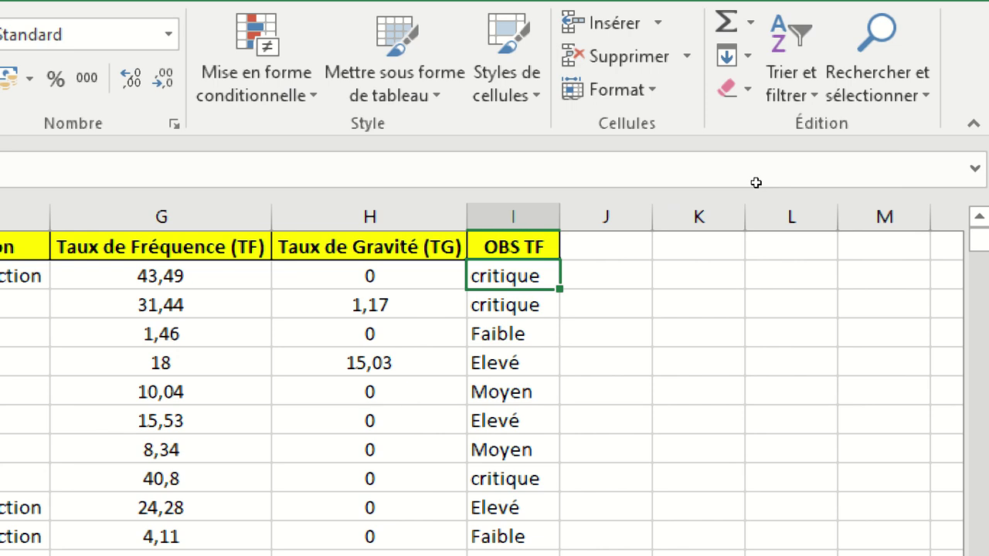
key("F2")
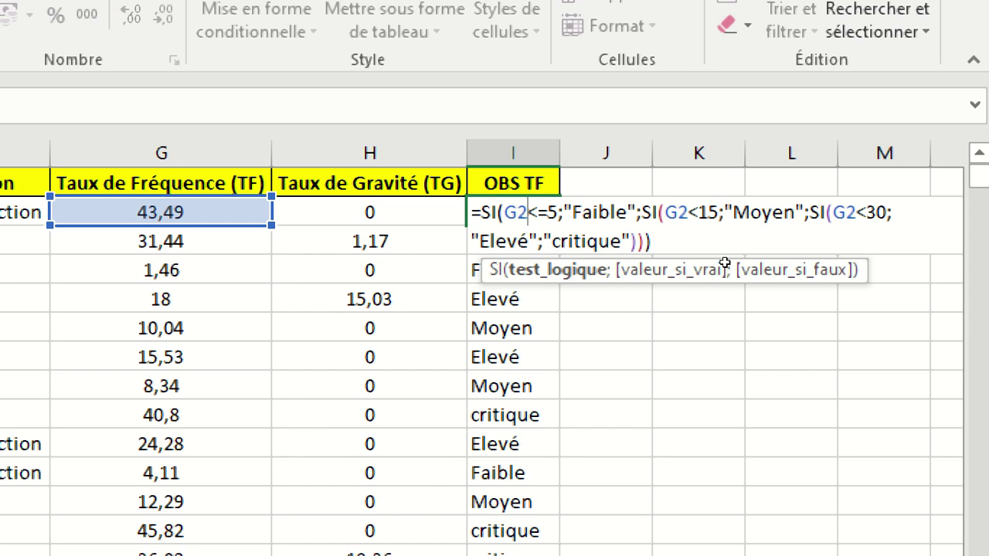
left_click_drag(797, 197, 718, 179)
key("ctrl+c")
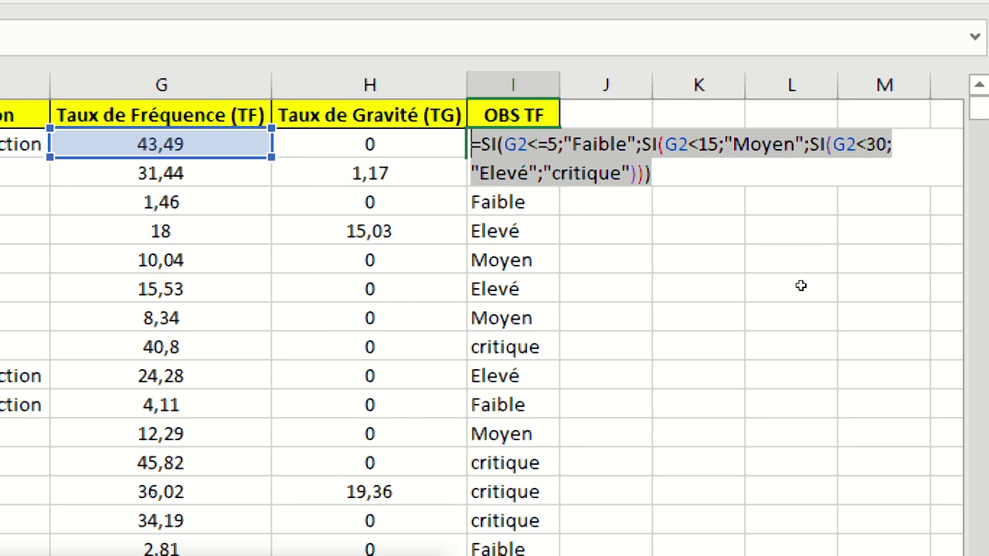
key("Return")
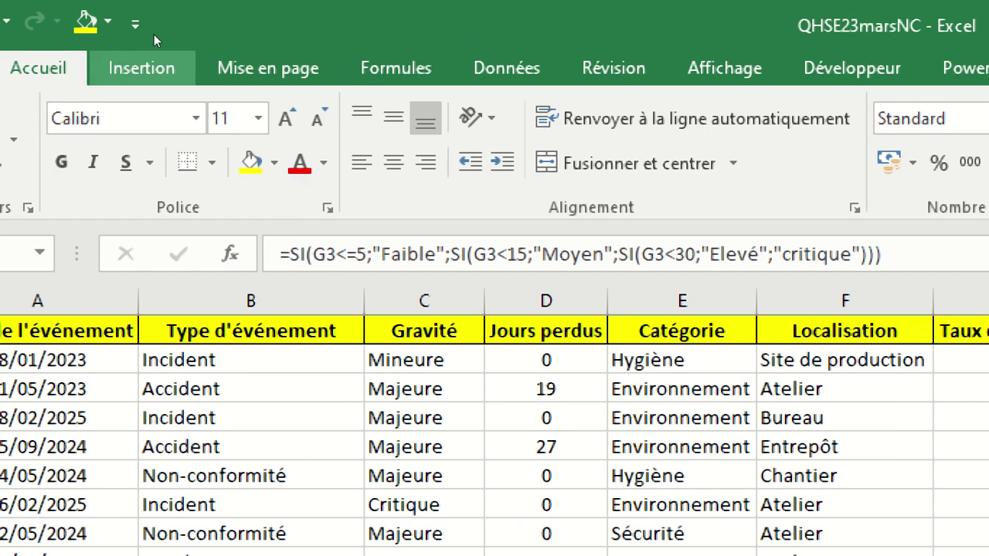
Step: Insert a text box beside the OBS TF column, spanning about columns J to Q, and paste the copied formula into it
left_click(108, 62)
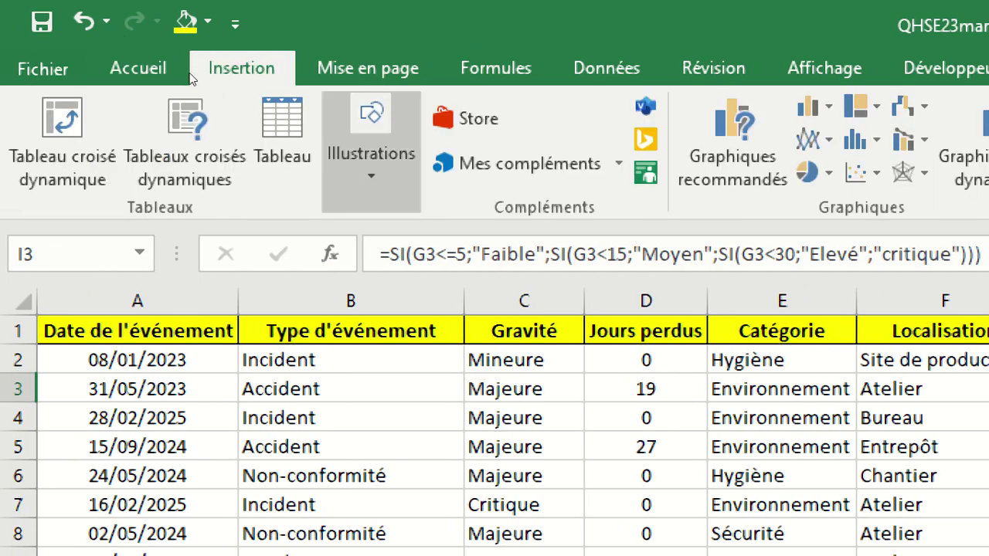
left_click(371, 178)
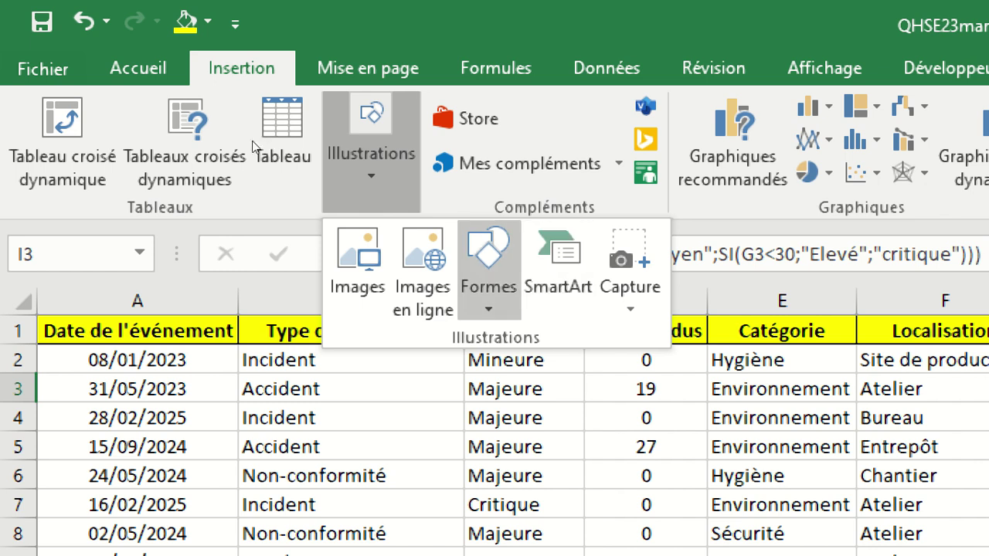
left_click(488, 270)
key("Escape")
key("Escape")
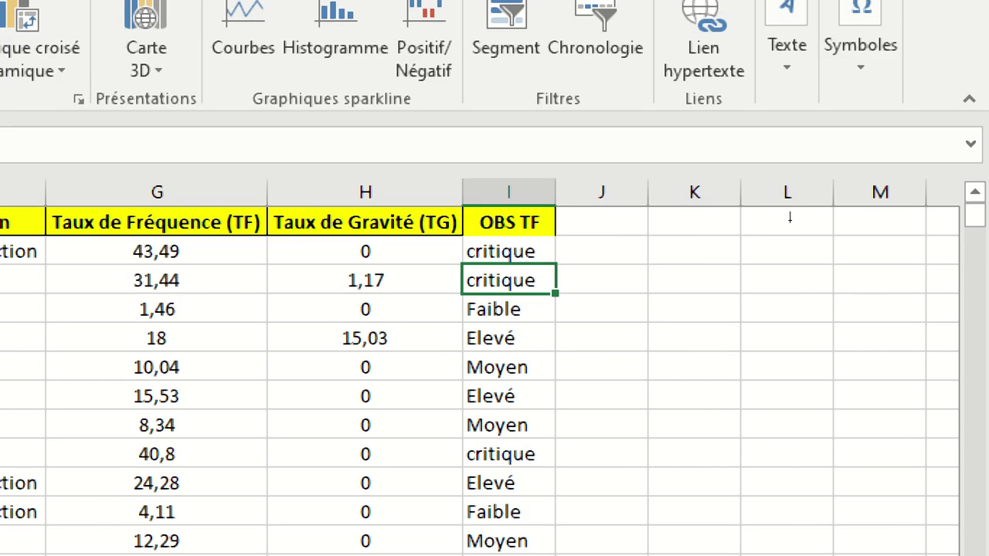
left_click_drag(798, 198, 879, 305)
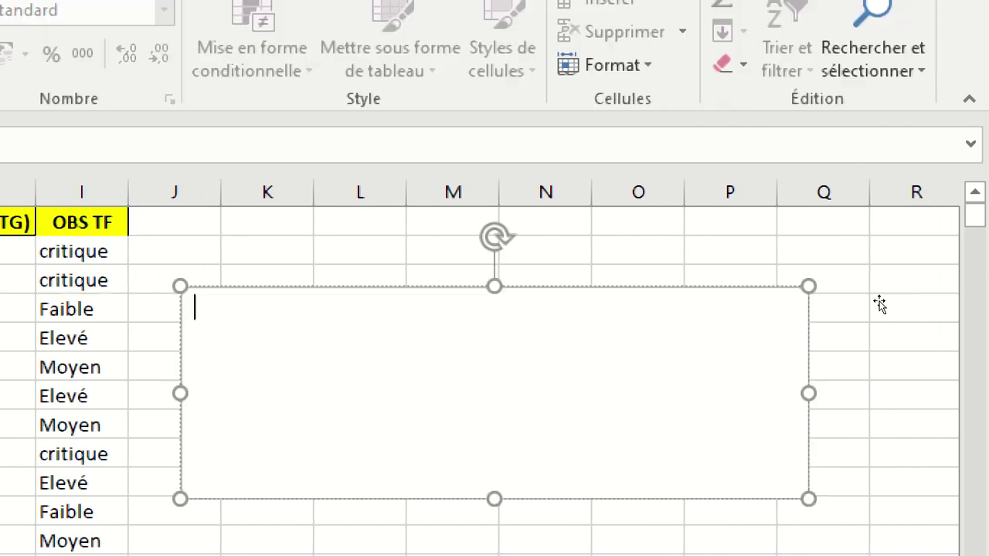
key("ctrl+v")
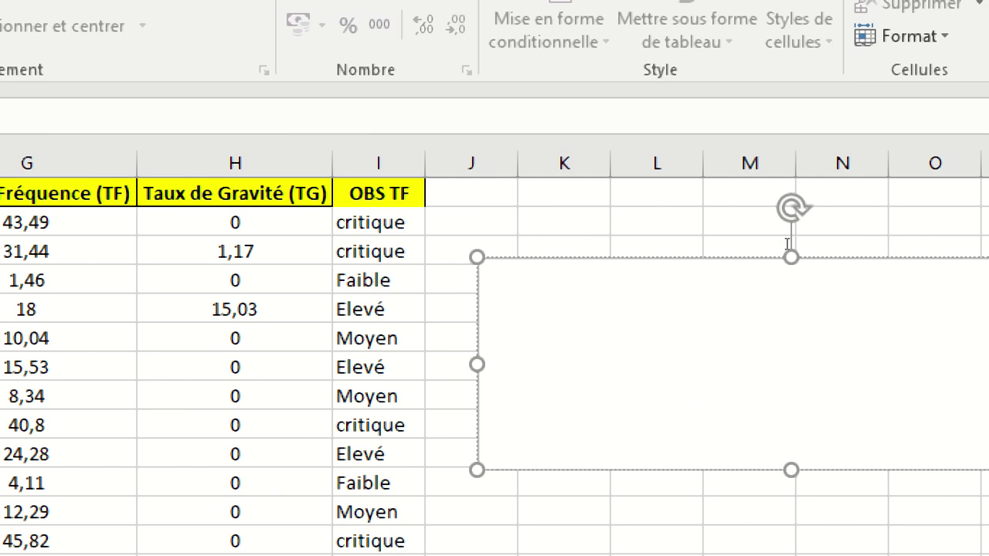
key("ctrl+v")
Step: Set all the formula text in the text box to Arial and enlarge its font by six size increments
key("ctrl+a")
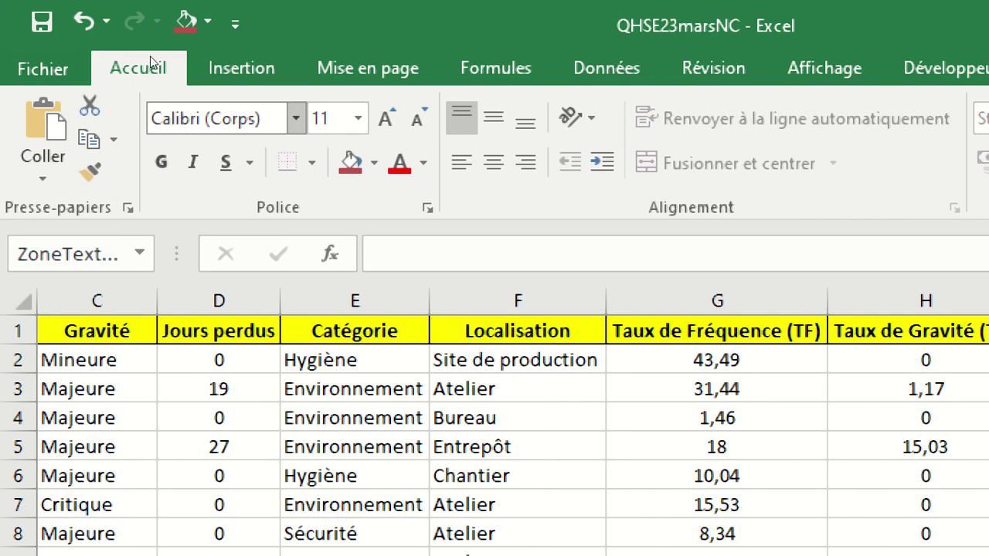
left_click(295, 118)
left_click(207, 359)
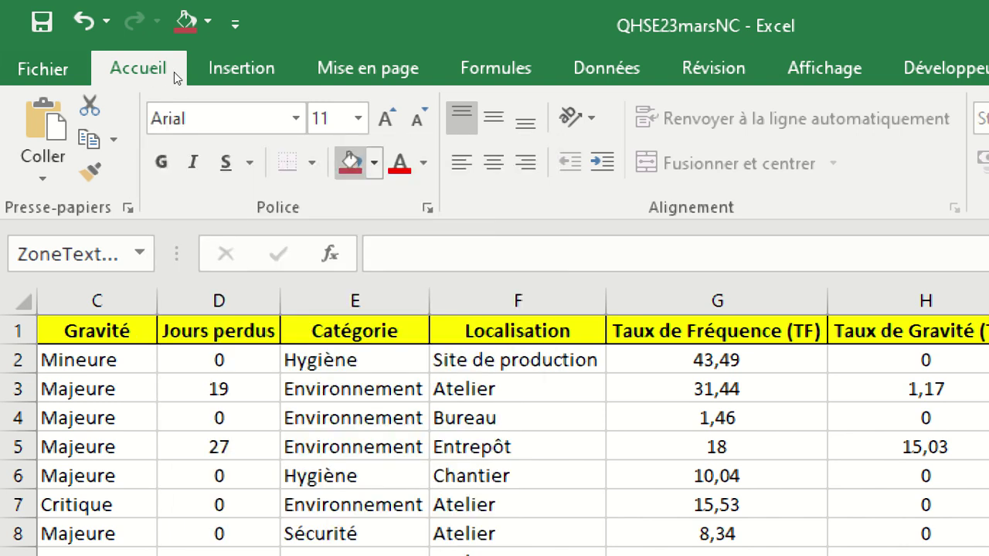
left_click(386, 120)
left_click(387, 120)
left_click(387, 120)
left_click(387, 120)
left_click(387, 120)
left_click(386, 120)
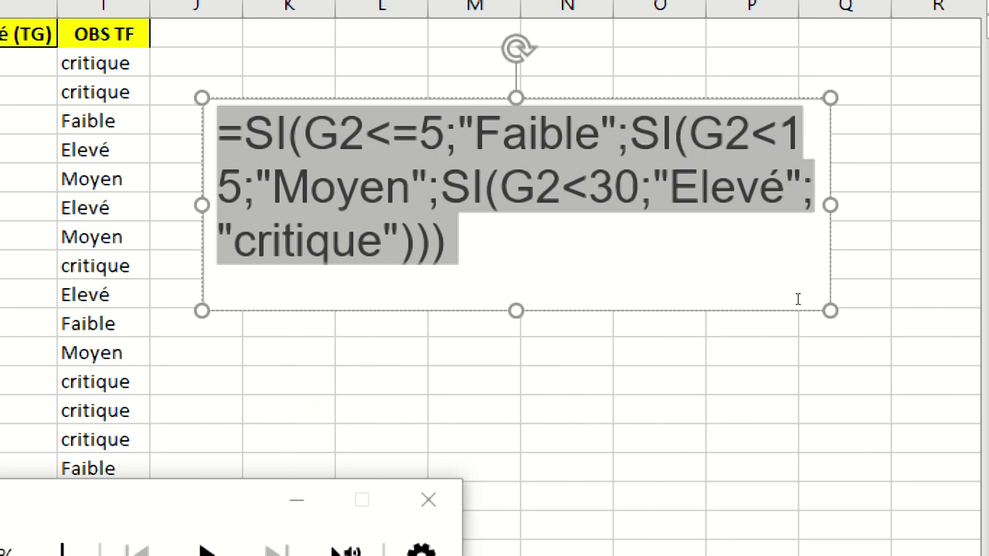
left_click(789, 333)
left_click(787, 305)
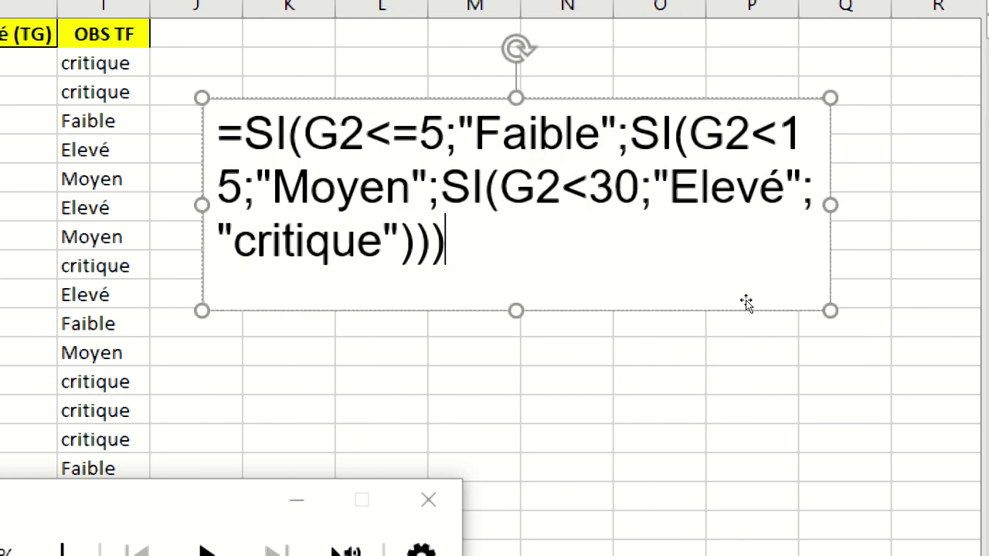
Step: Enlarge the formula text box in height and width to reach column R, and move it leftwards over the OBS TF column
left_click_drag(741, 301, 734, 351)
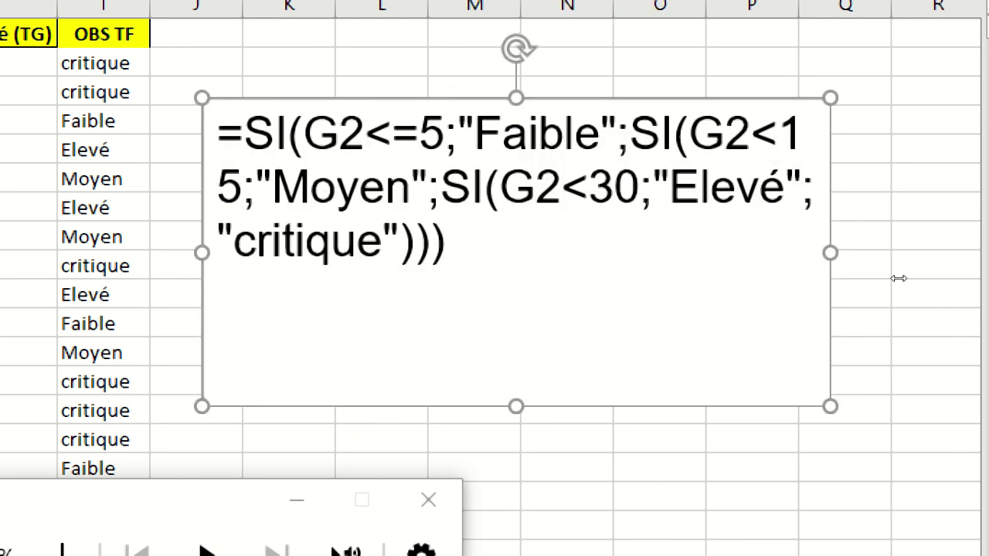
left_click_drag(894, 274, 964, 262)
key("Escape")
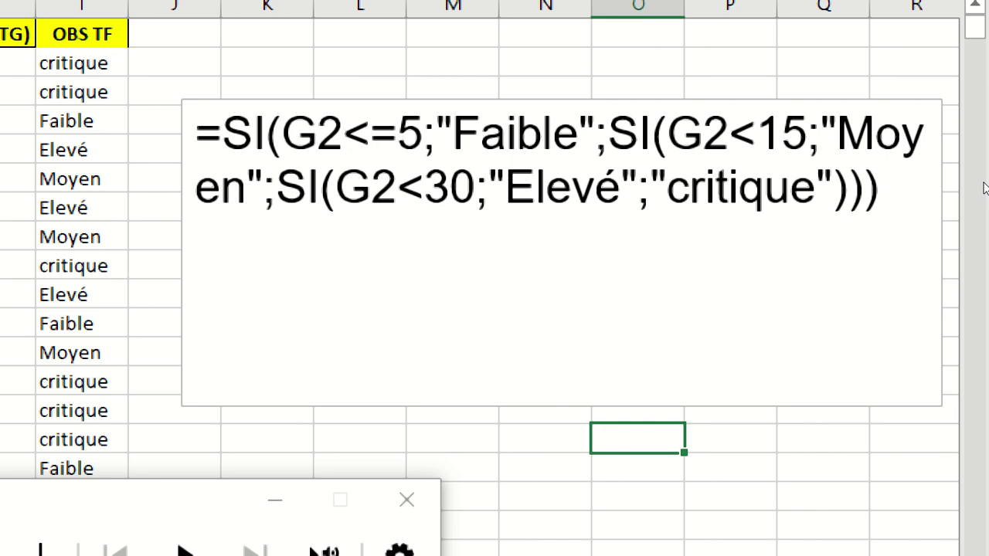
left_click_drag(688, 198, 569, 203)
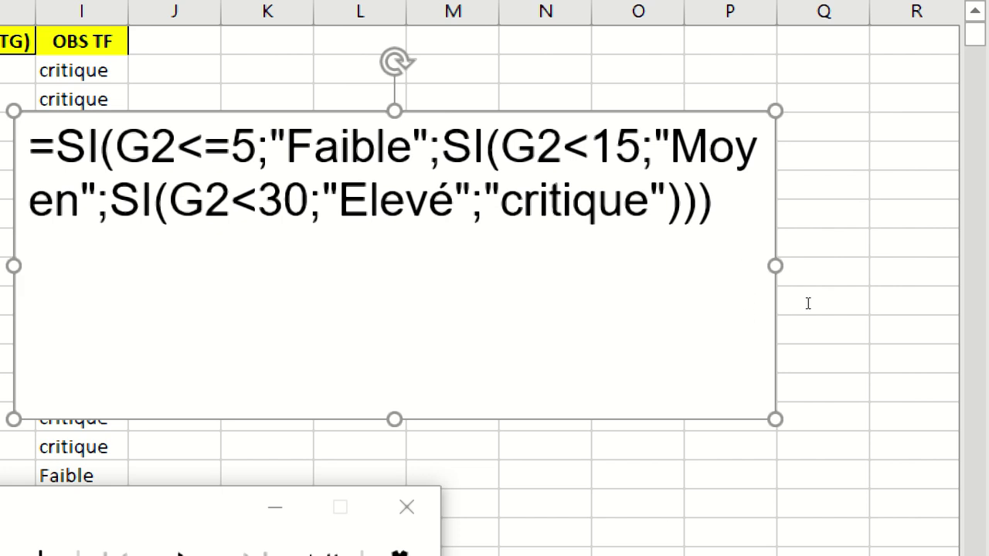
left_click(887, 280)
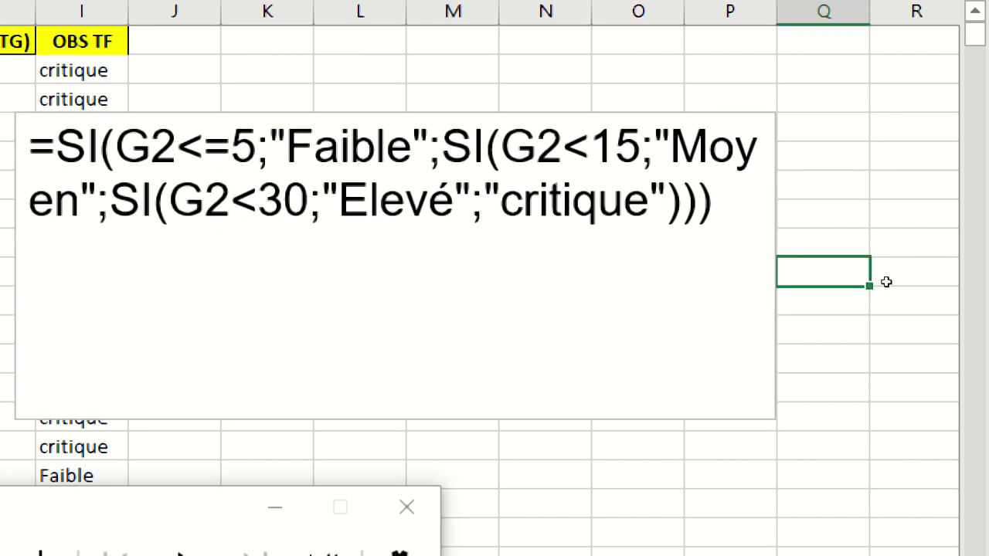
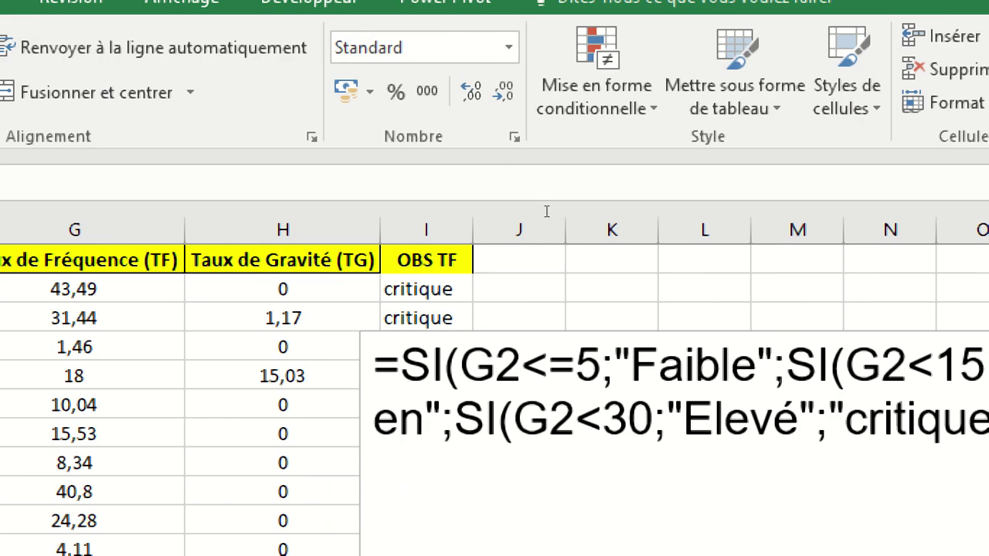
Step: Move the formula text box clear of the OBS TF results so that it starts at about column L
left_click(495, 364)
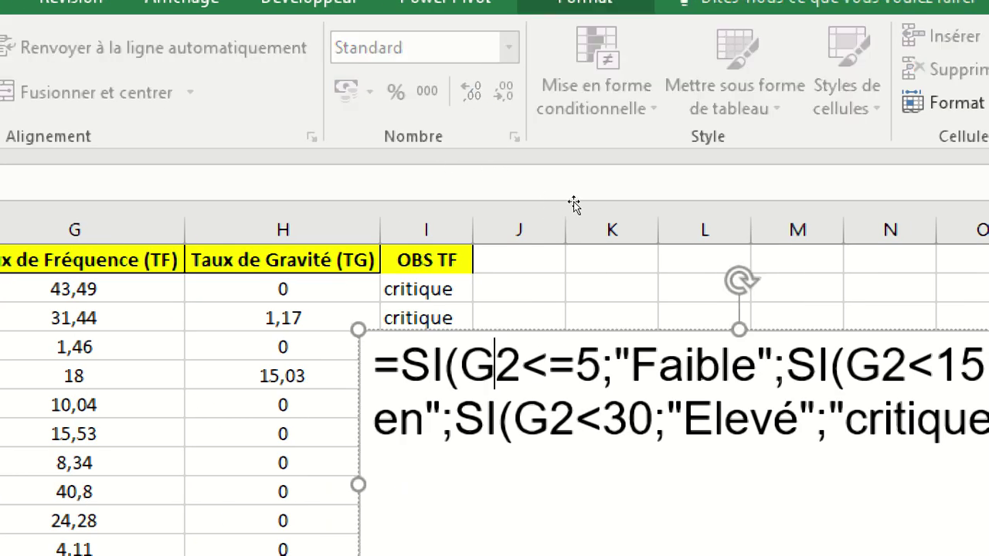
left_click_drag(521, 330, 819, 314)
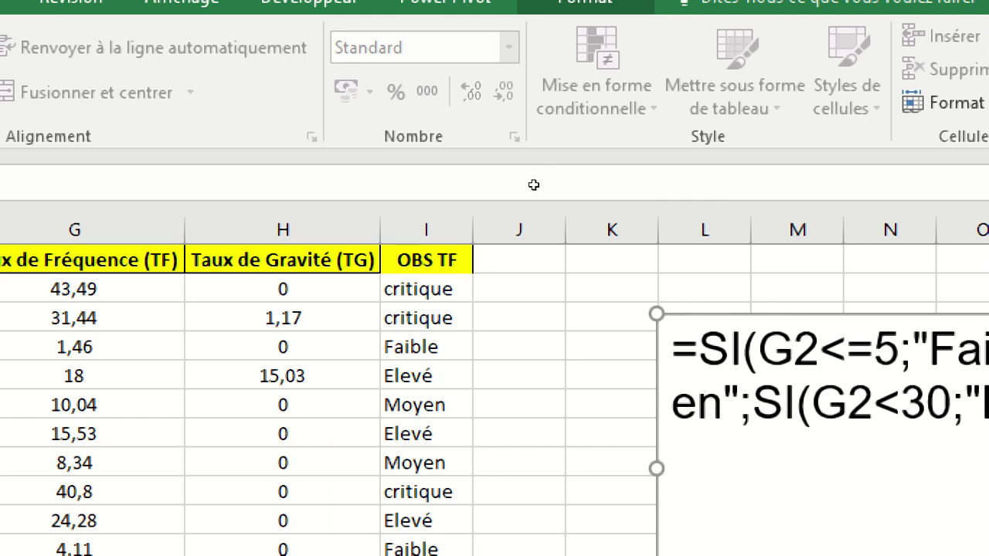
key("Escape")
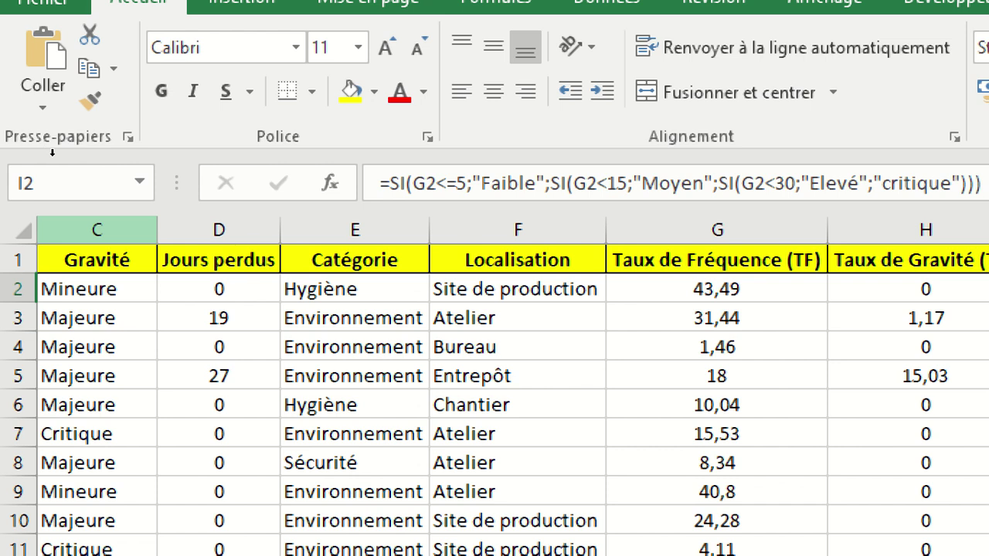
Step: Create a pivot table on a new worksheet from the data range BaseDonnées!$A$1:$I$3001
left_click(101, 260)
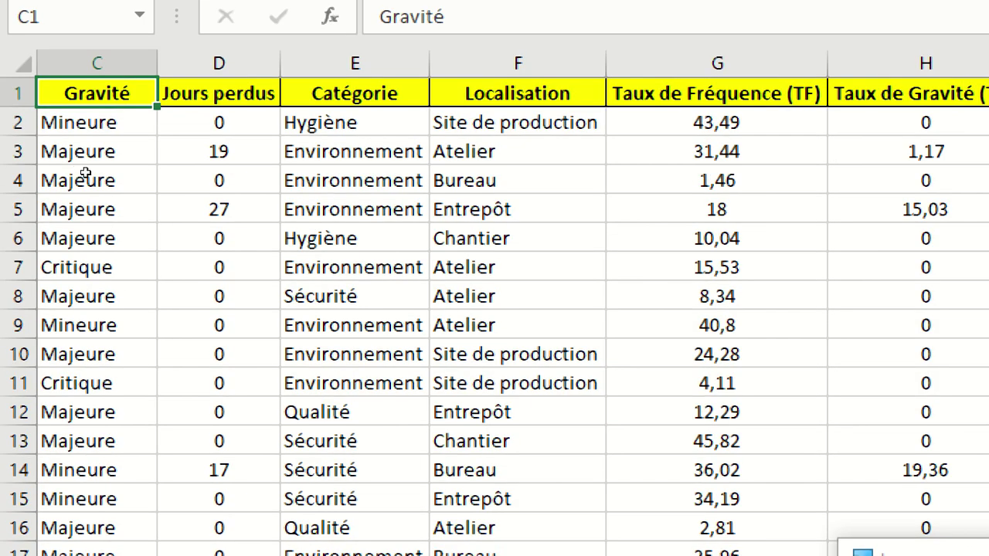
key("Left")
key("Left")
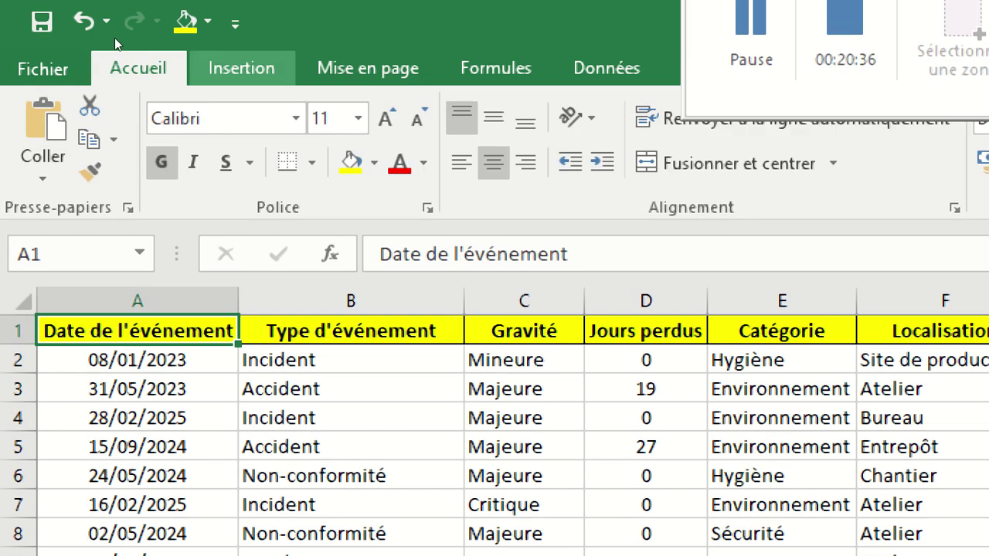
left_click(238, 69)
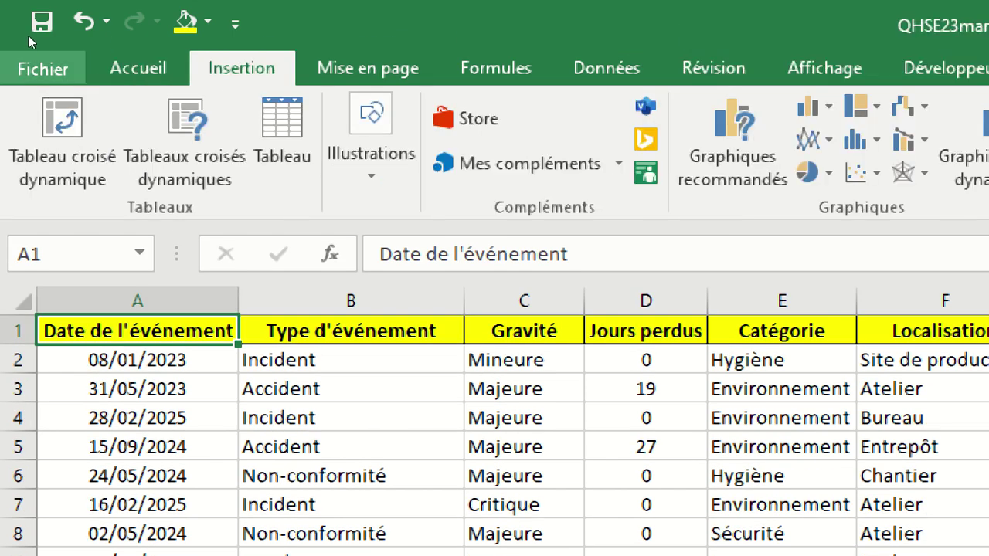
left_click(62, 131)
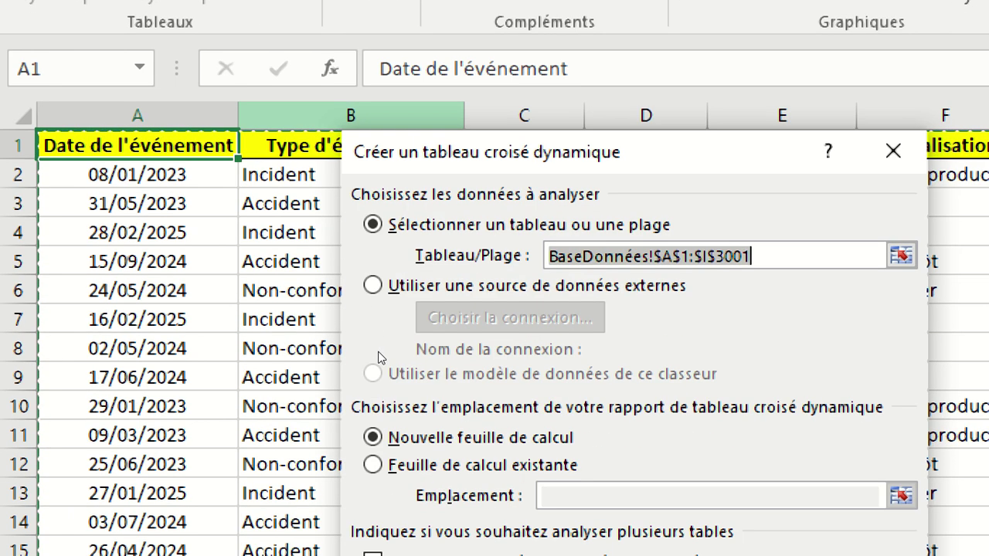
key("Return")
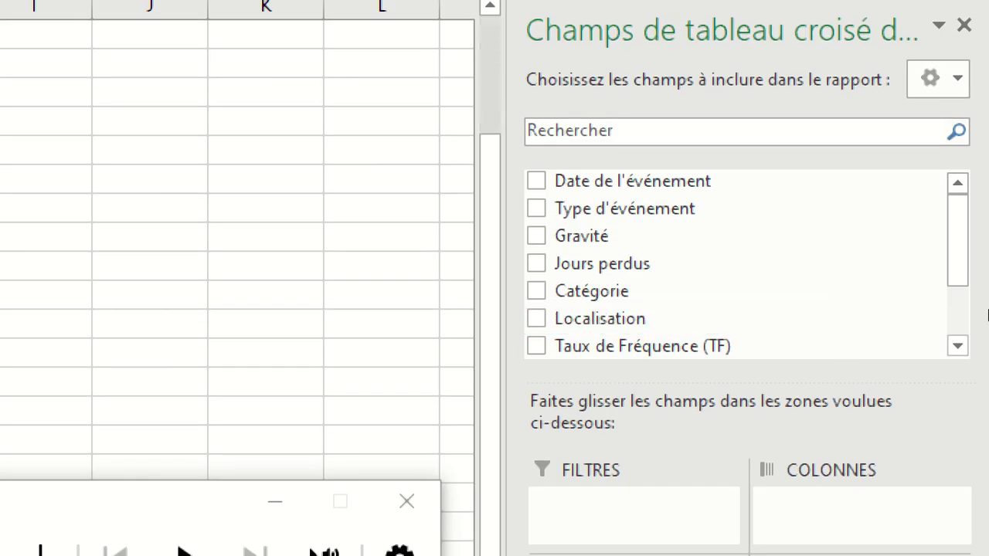
Step: Add OBS TF to the pivot table as row labels and again as a value to count the records per risk level
left_click_drag(963, 279, 963, 324)
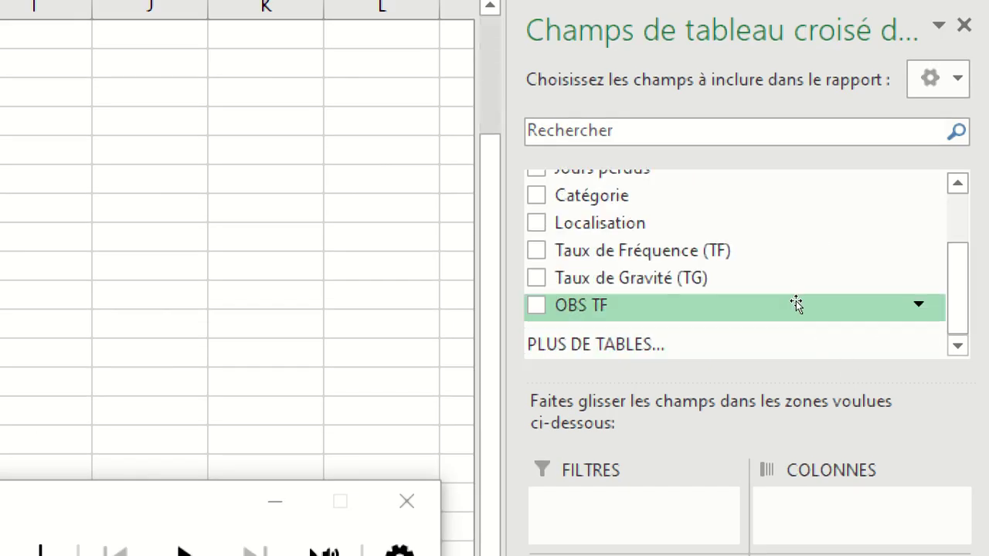
left_click_drag(735, 304, 806, 453)
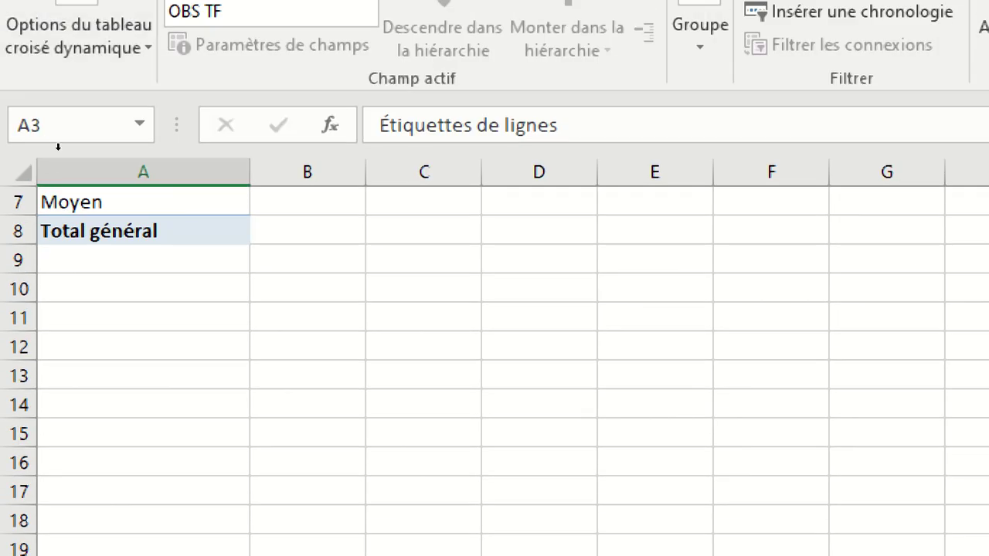
scroll(56, 208, "up", 2)
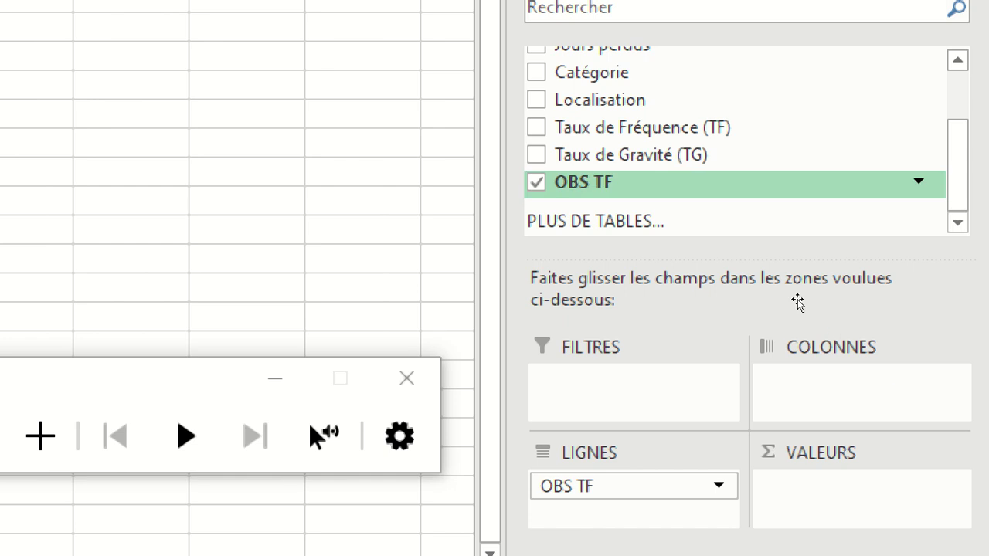
left_click_drag(798, 303, 914, 457)
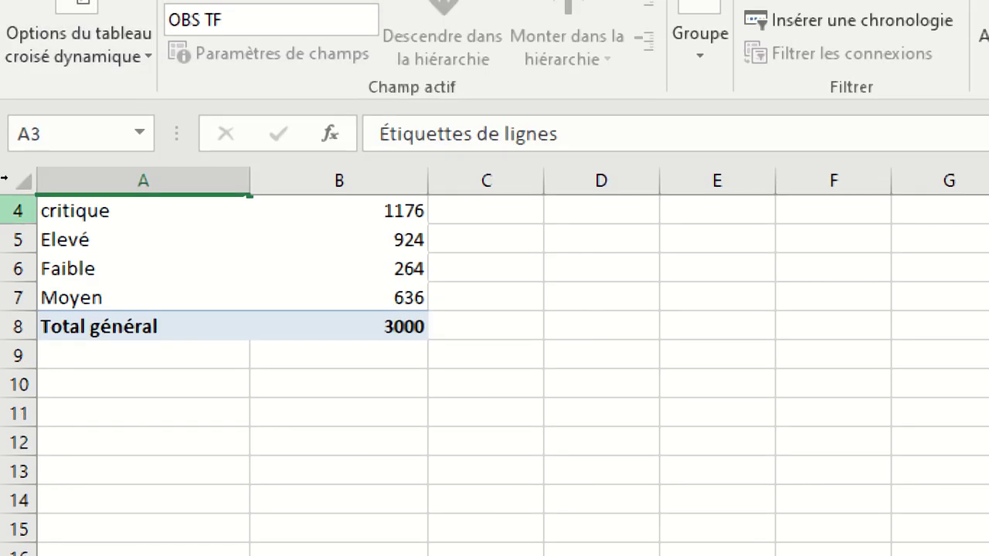
scroll(85, 110, "up", 1)
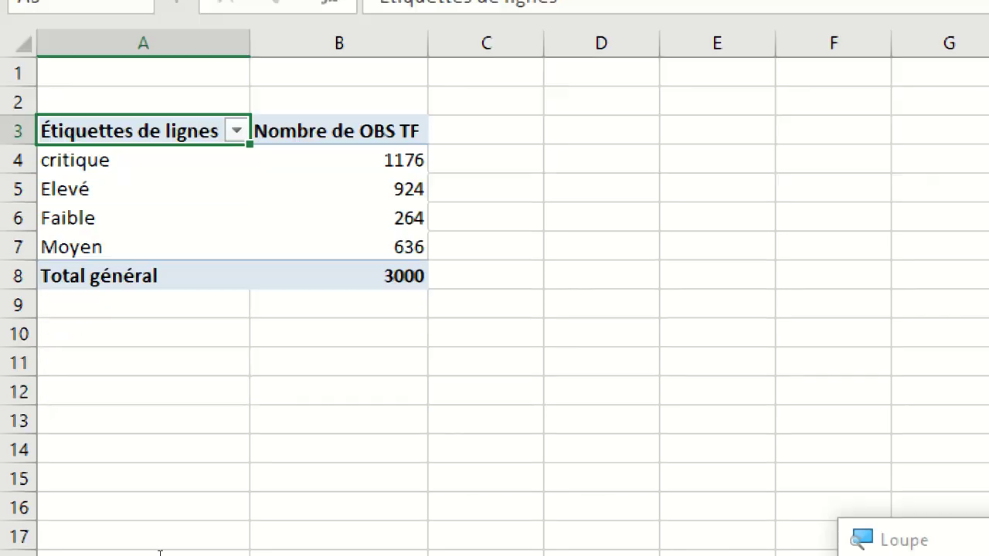
Step: Return to the data sheet and enter the header "statut" in cell J1, beside OBS TF
key("ctrl+Page_Down")
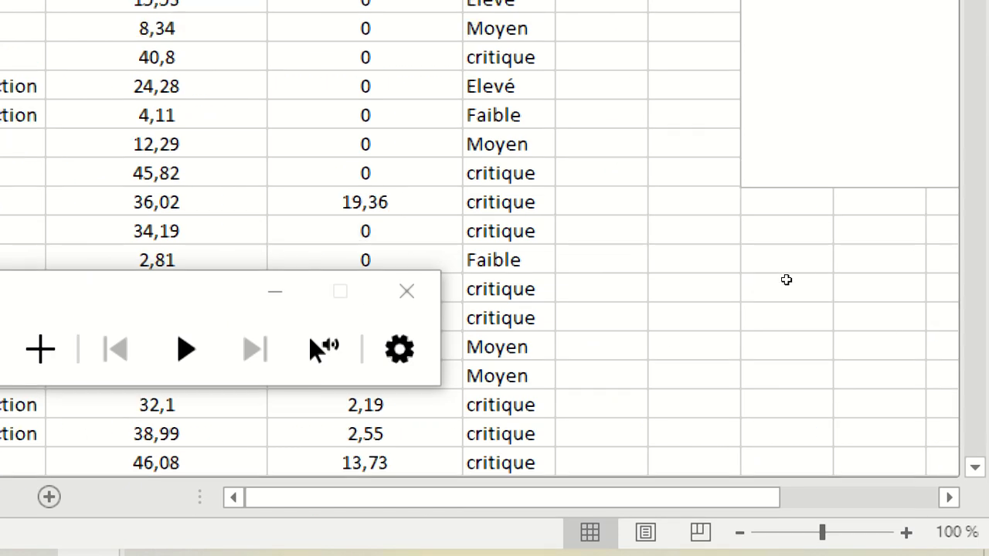
key("ctrl+Right")
key("Right")
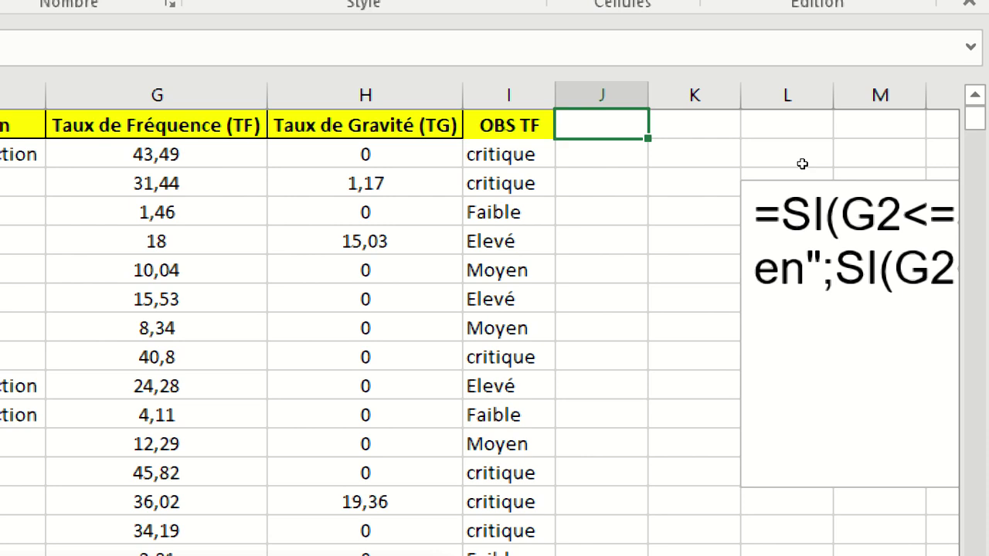
type("stat")
type("ut")
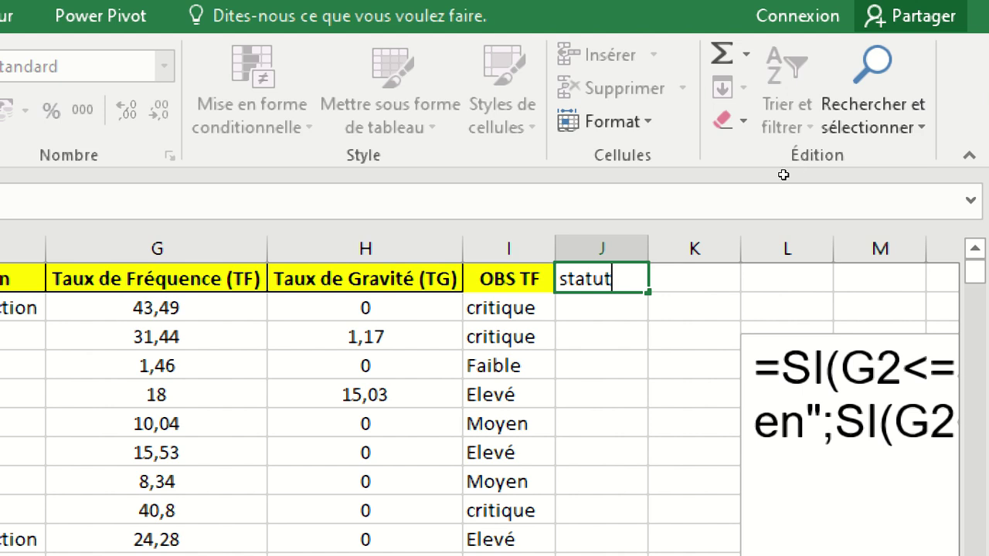
key("Return")
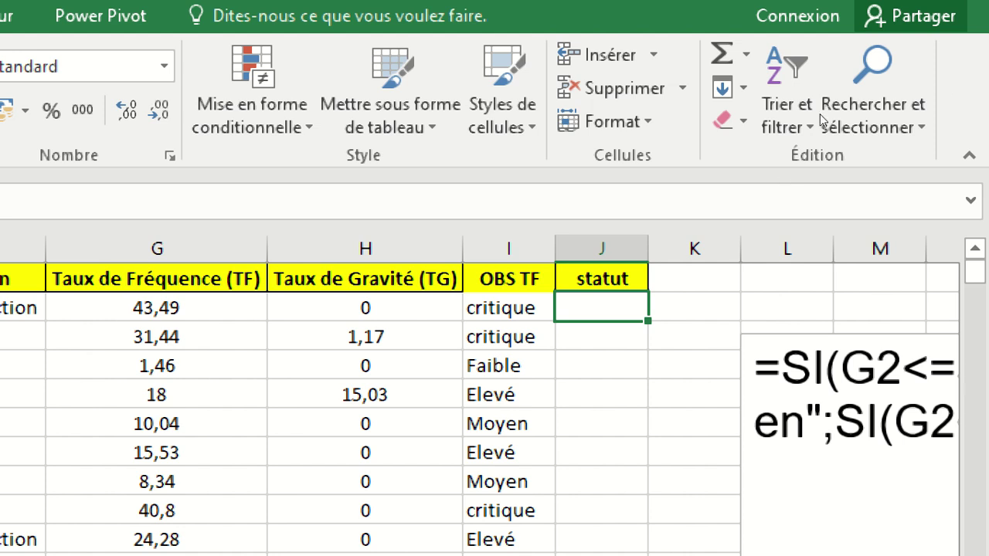
Step: Examine the icon sets offered by conditional formatting, including the directional, shape and indicator symbols, without applying one
left_click(252, 85)
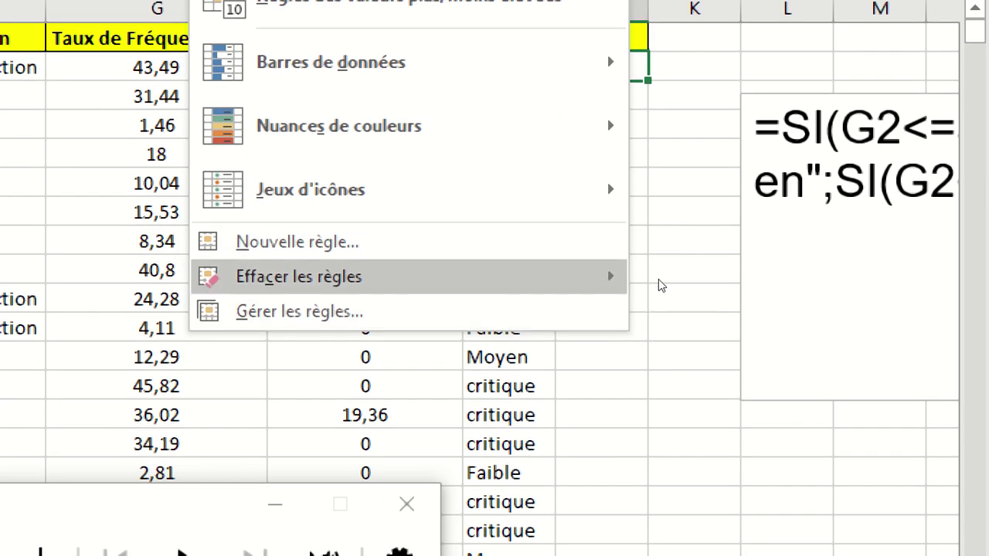
mouse_move(589, 231)
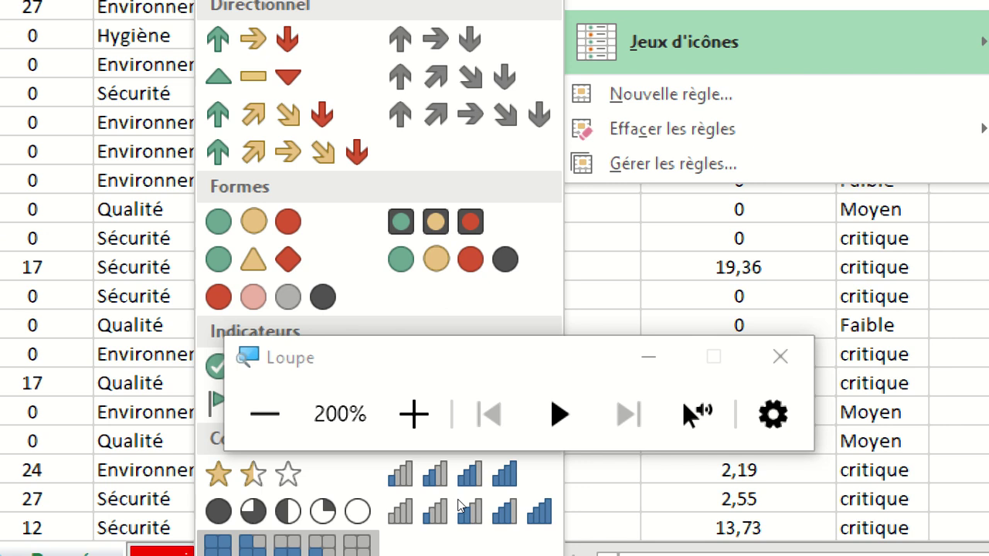
left_click(457, 416)
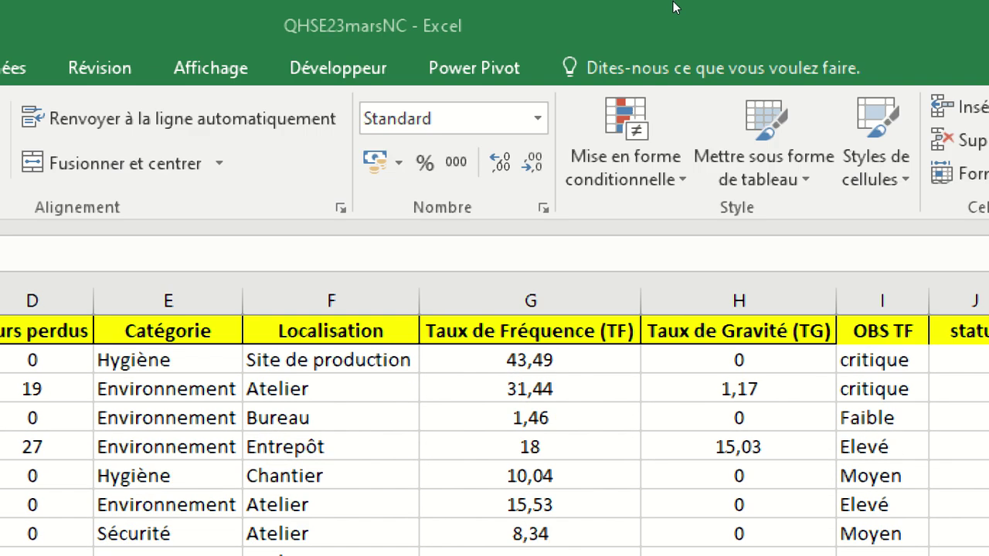
mouse_move(625, 79)
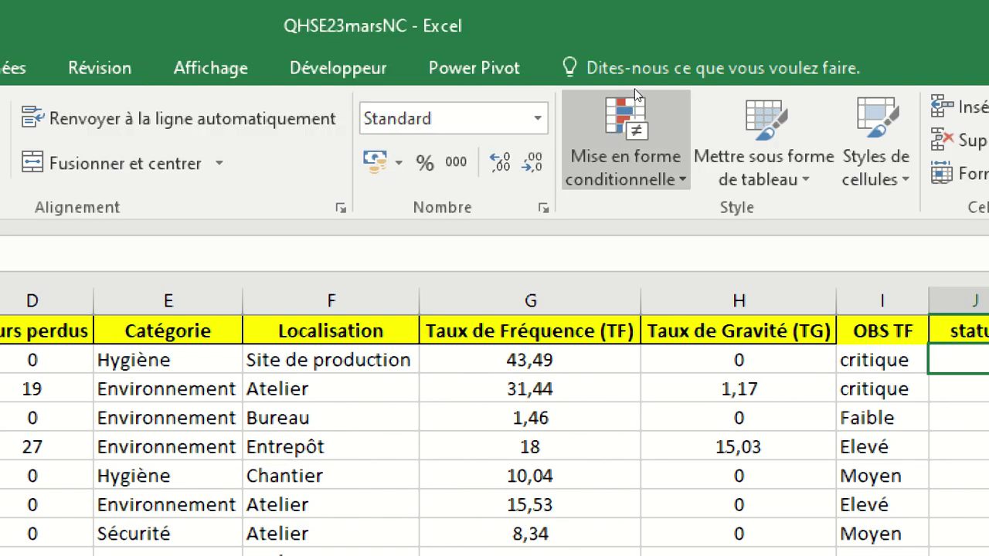
left_click(649, 91)
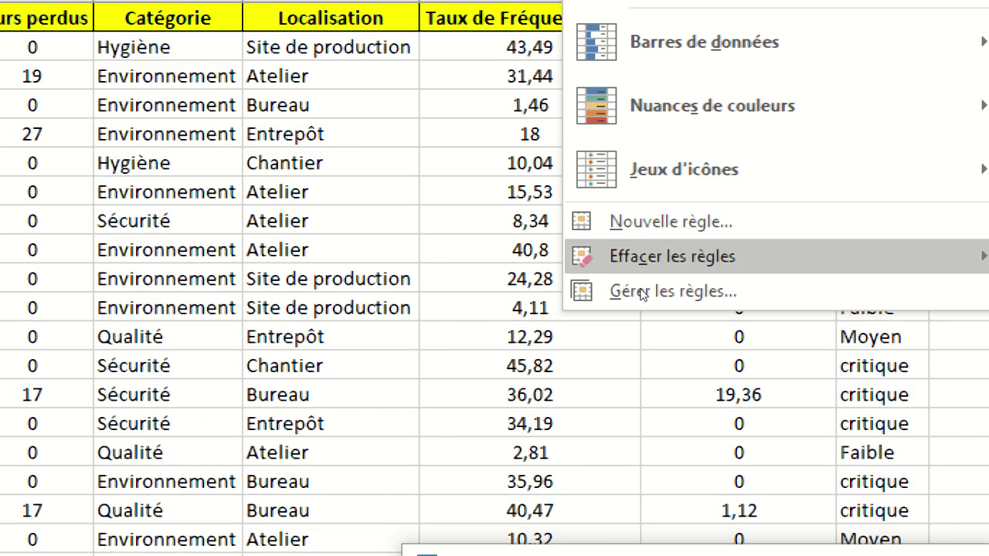
mouse_move(664, 174)
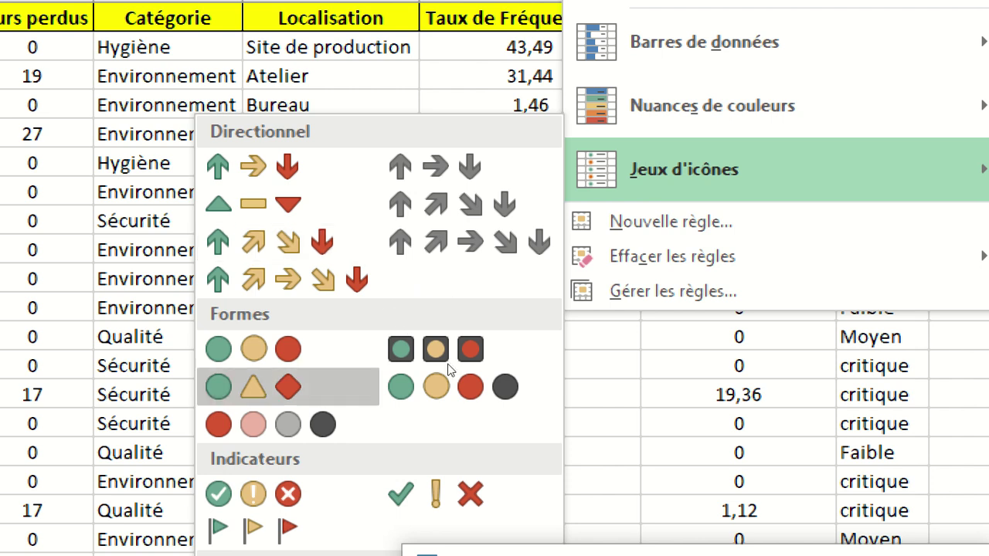
left_click(638, 388)
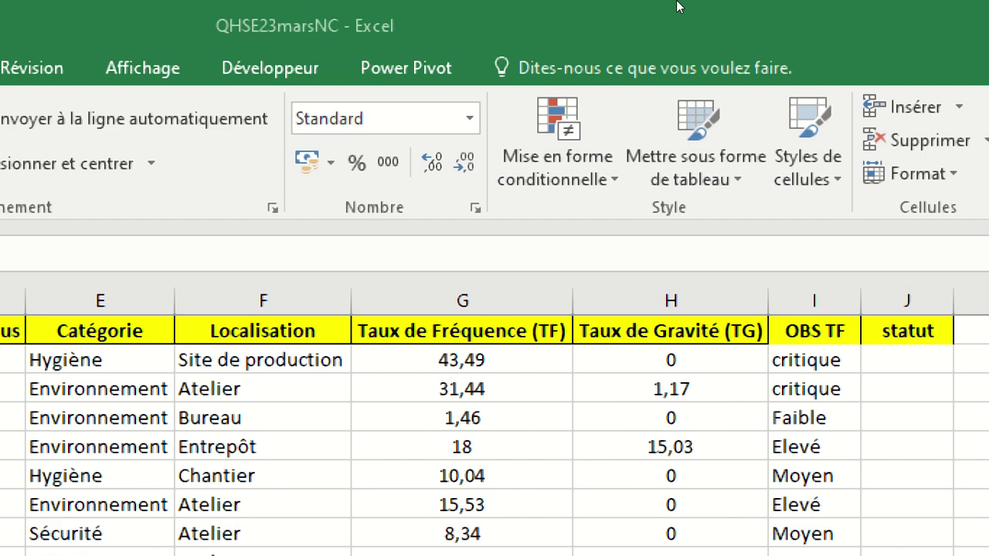
mouse_move(619, 20)
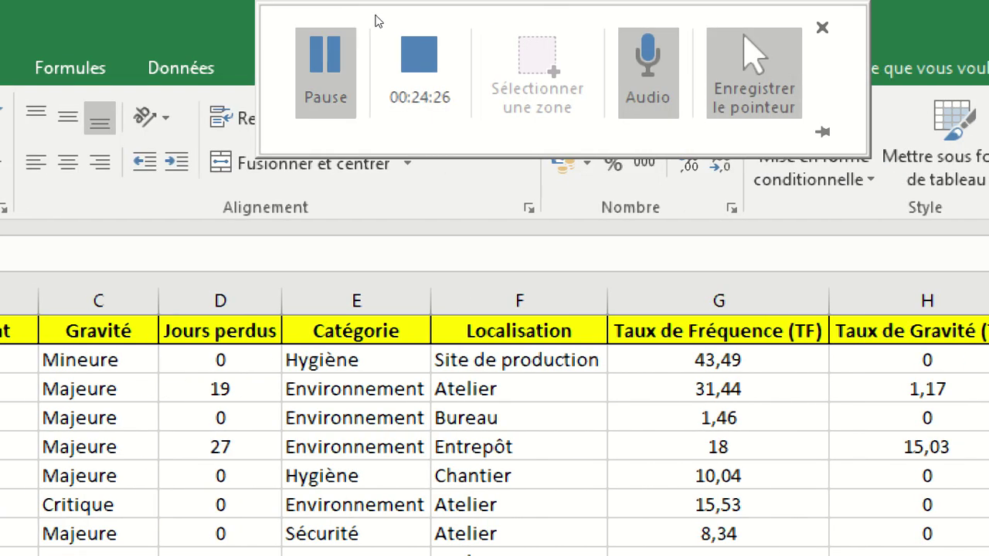